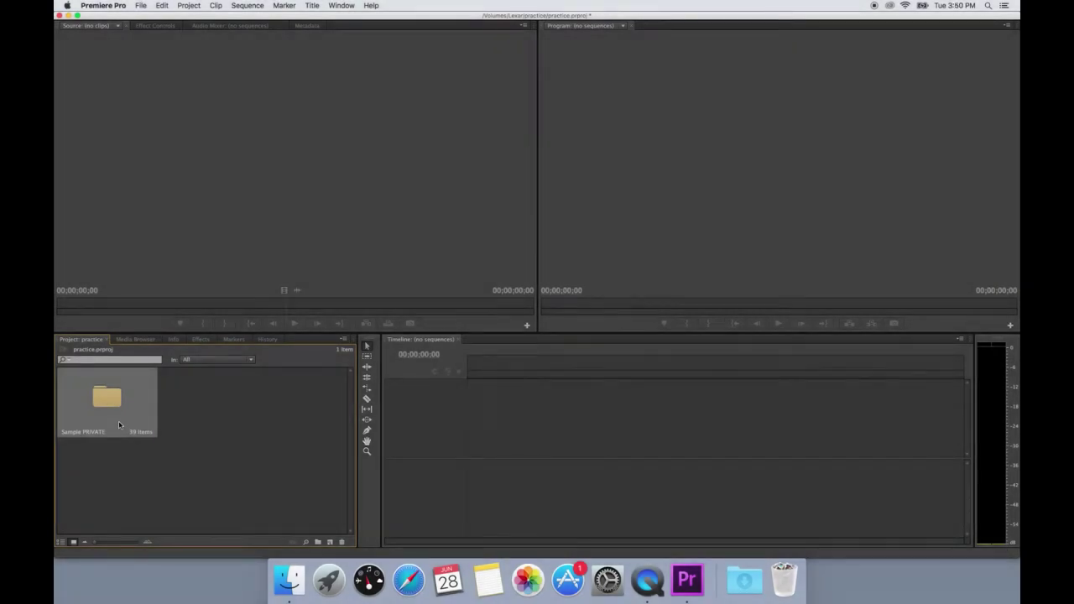
Step: Open the Sample PRIVATE bin, dock it beside the Project panel, and load 00022.MTS into the Source Monitor
double_click(119, 420)
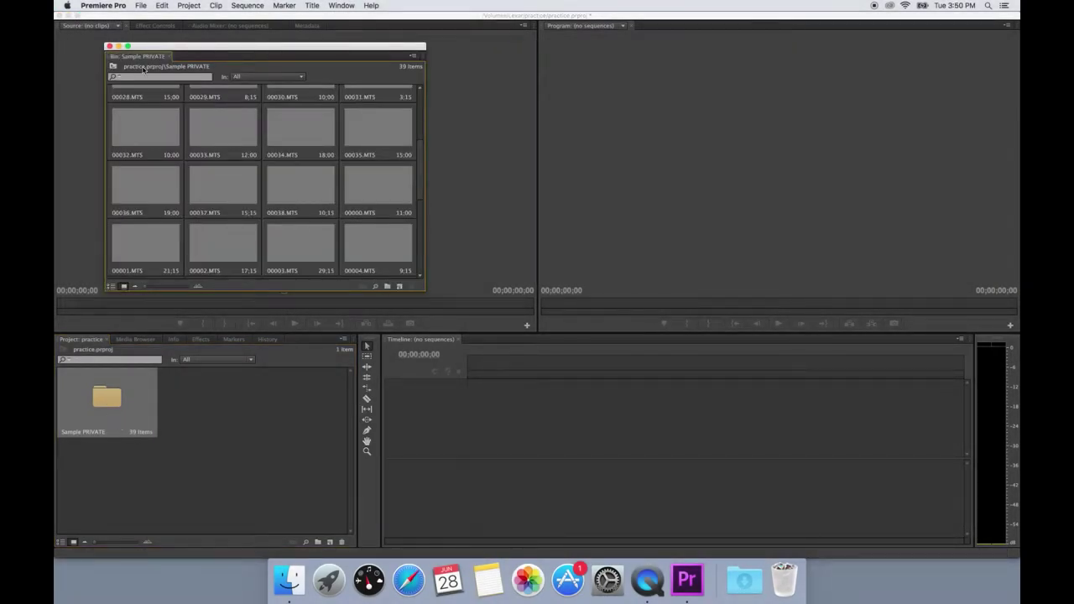
left_click_drag(111, 56, 259, 338)
scroll(166, 409, "up", 5)
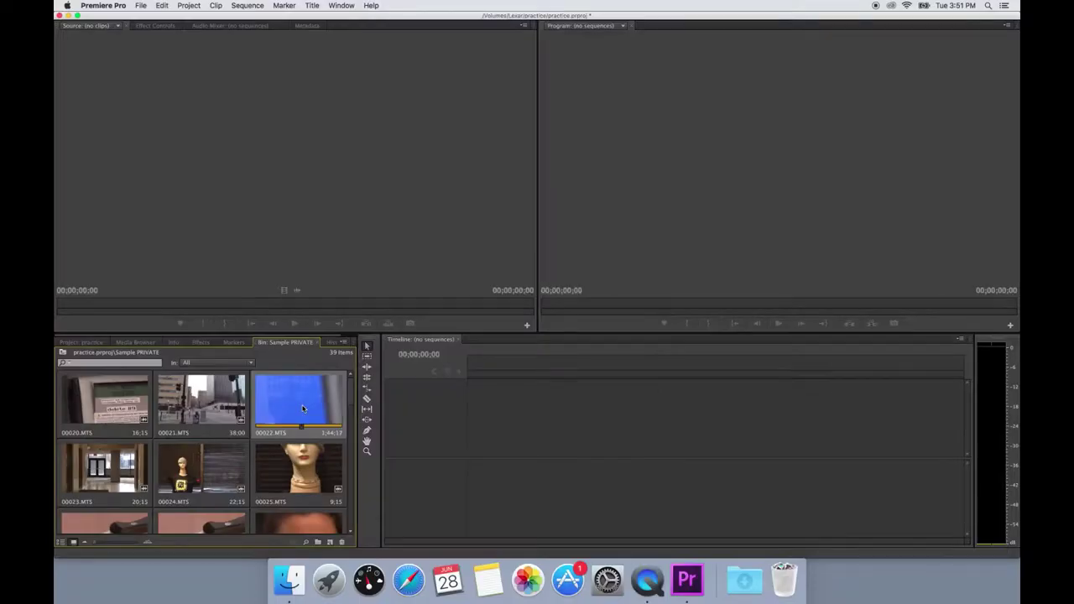
double_click(427, 309)
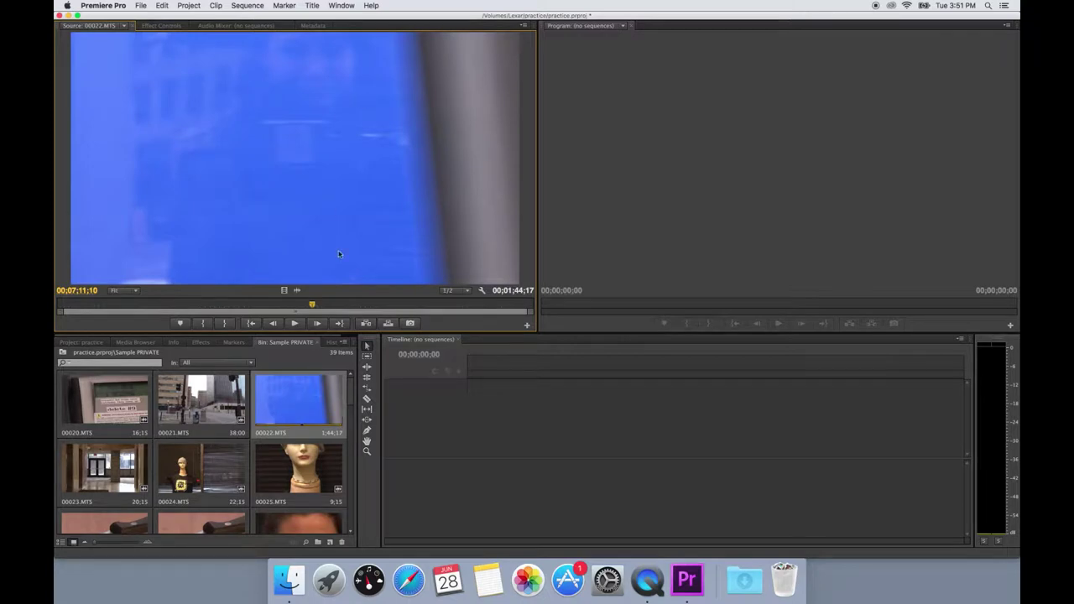
Step: Scrub 00022.MTS back near its start, then create a new sequence from that clip
left_click_drag(312, 304, 58, 305)
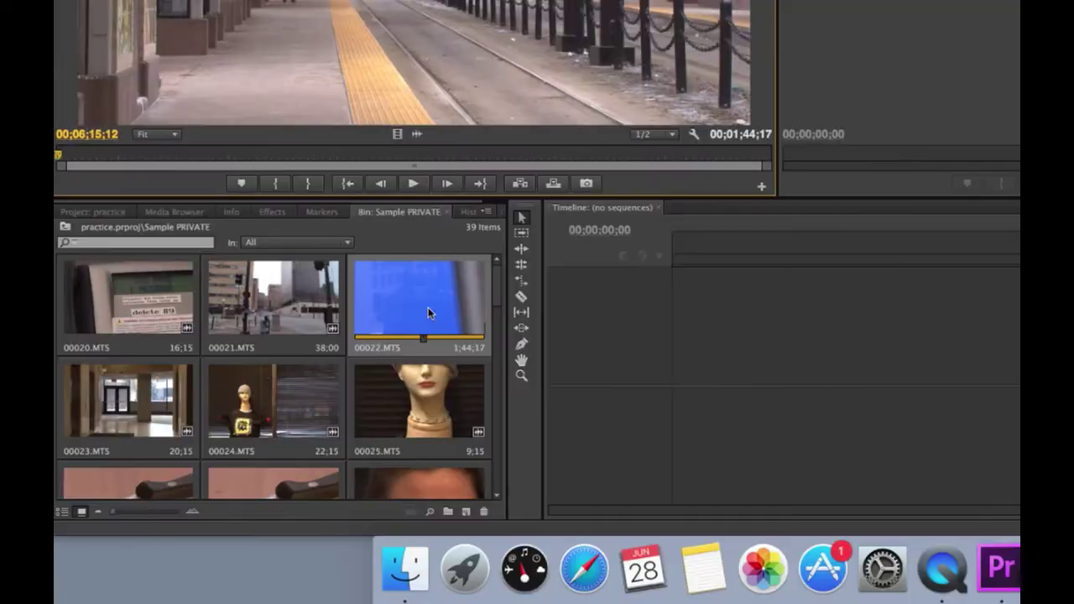
left_click(305, 408)
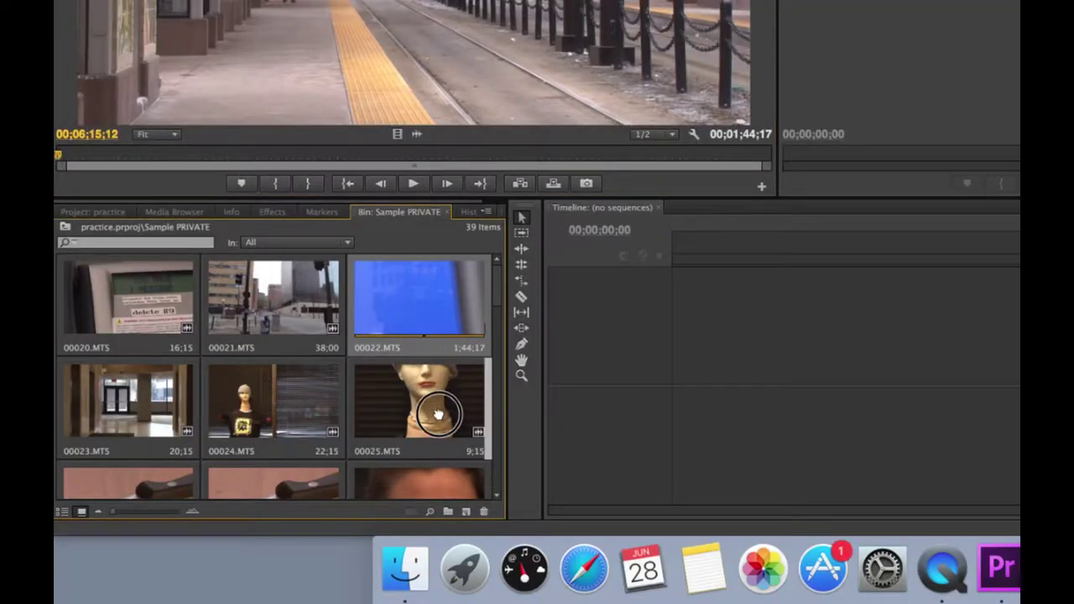
scroll(472, 489, "down", 2)
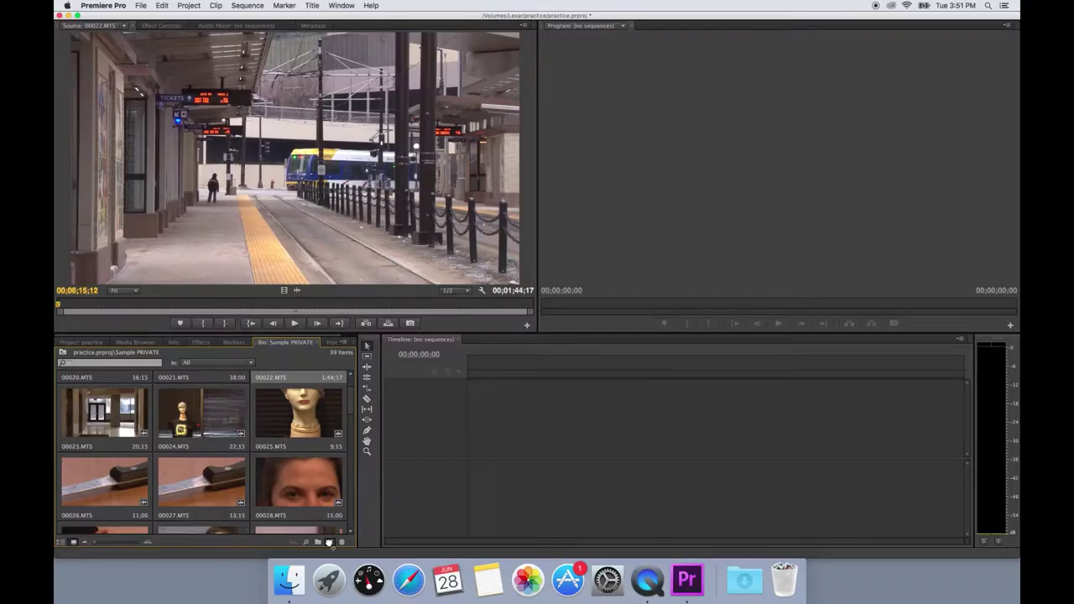
left_click(329, 542)
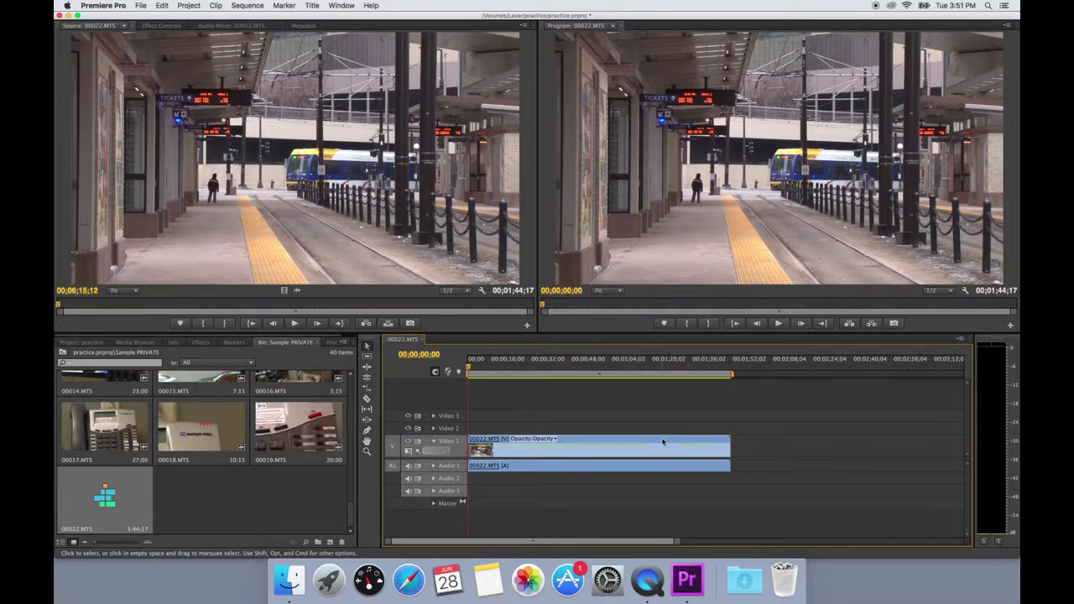
Step: Select the clip in the 00022.MTS sequence, park the playhead at 00;00;59;22, and delete the clip
left_click(602, 451)
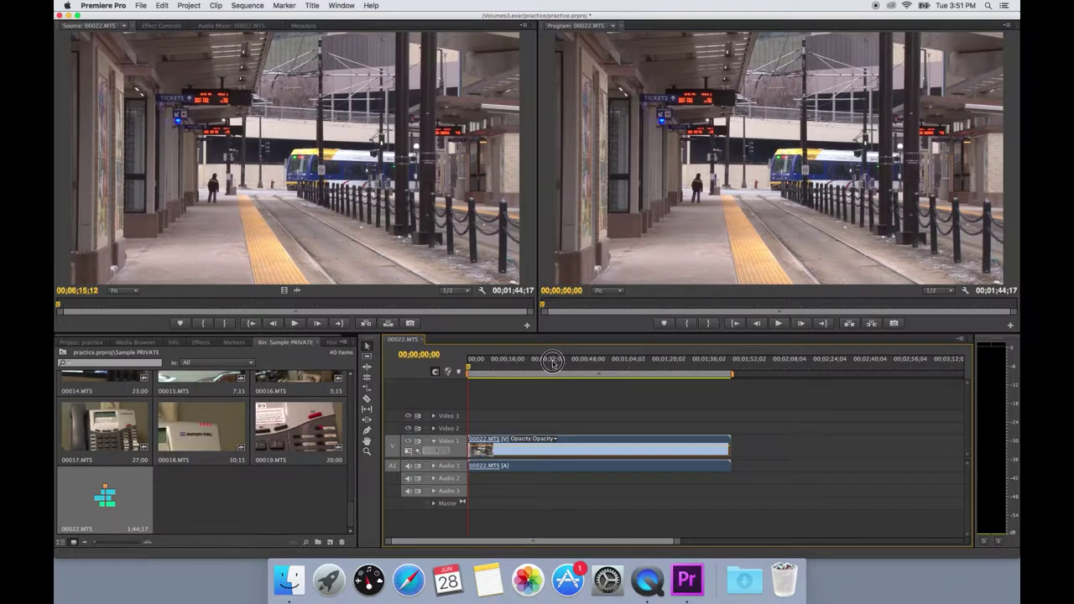
left_click(520, 350)
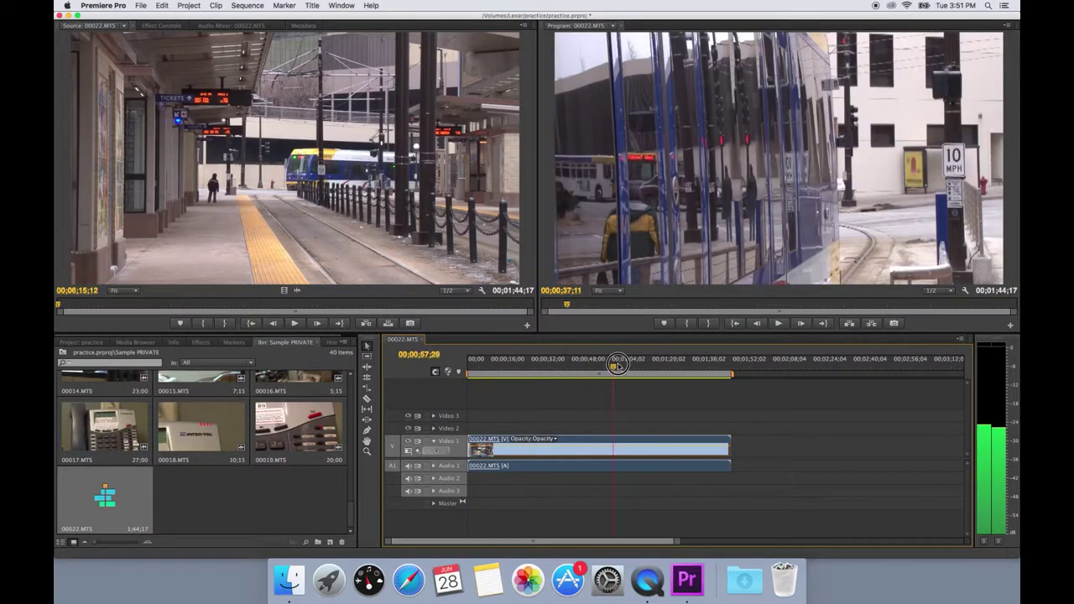
left_click(619, 366)
left_click(617, 366)
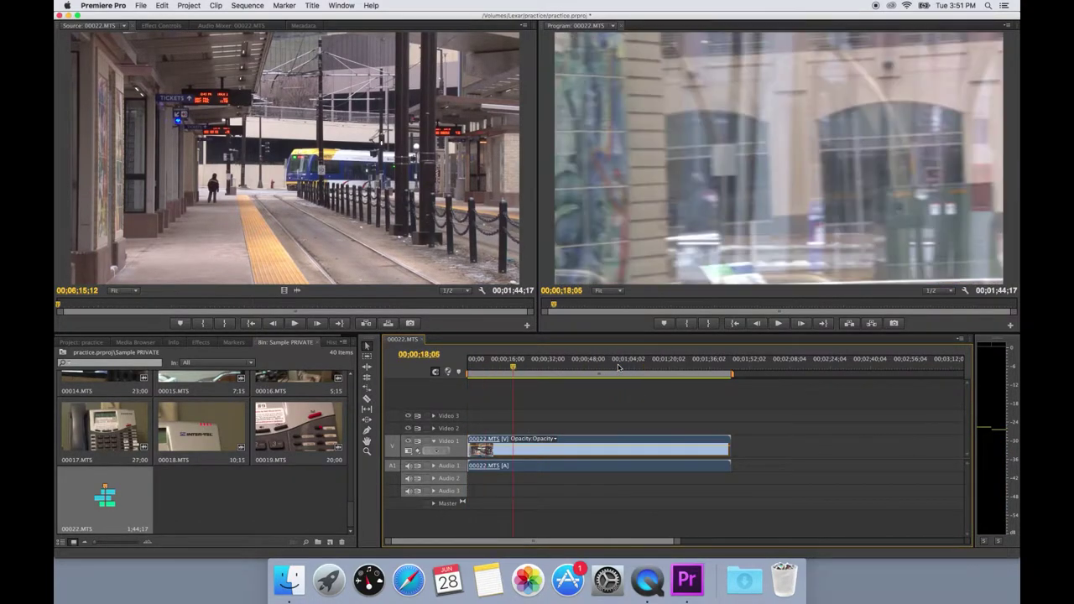
key("Delete")
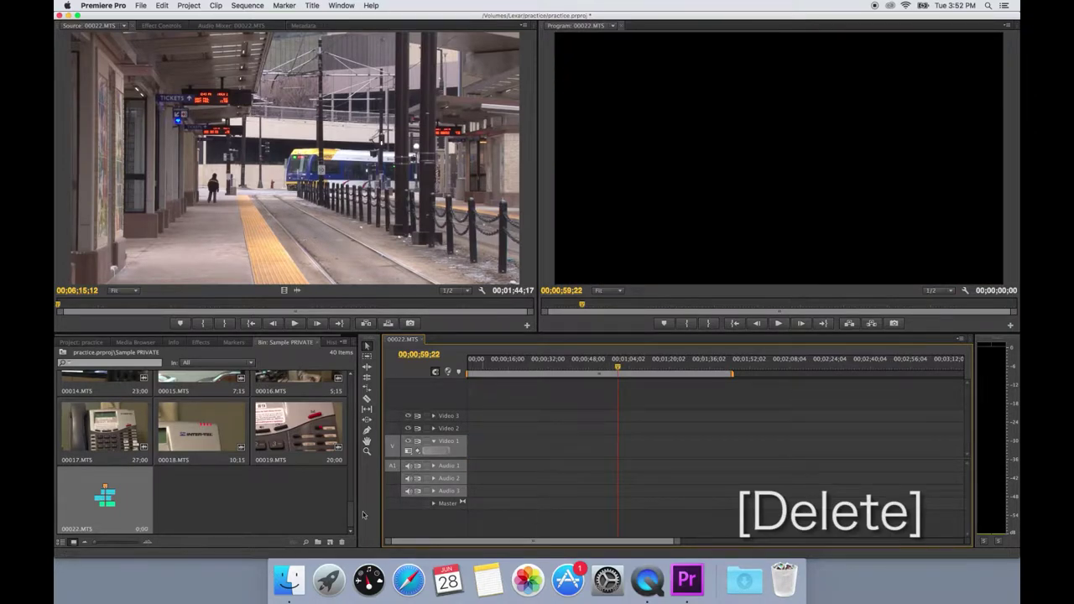
scroll(324, 485, "down", 5)
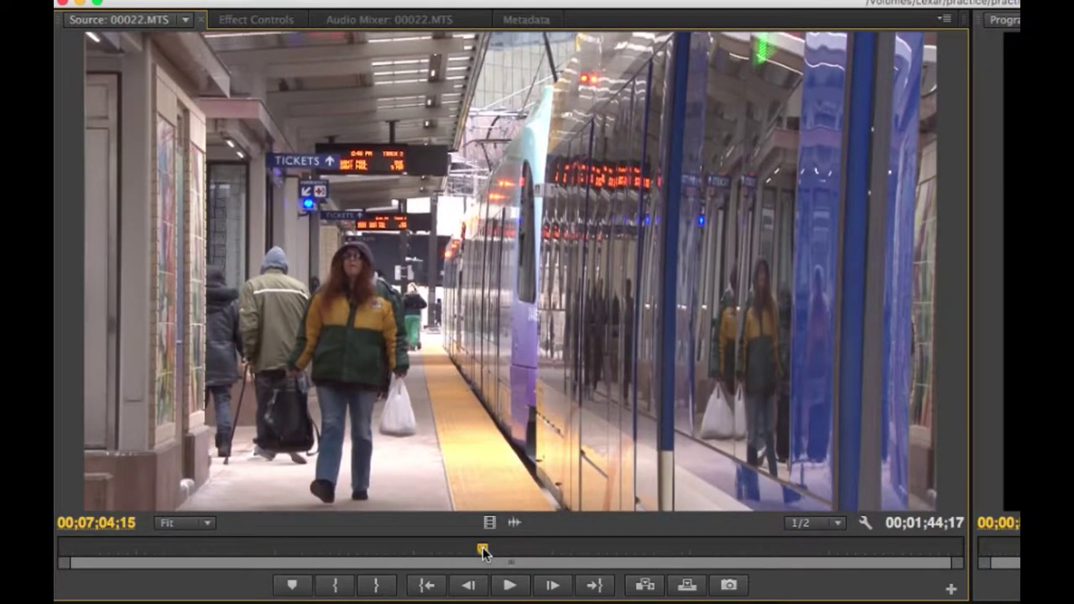
Step: Set In and Out points on 00022.MTS marking a 00;00;24;01-long section
key("i")
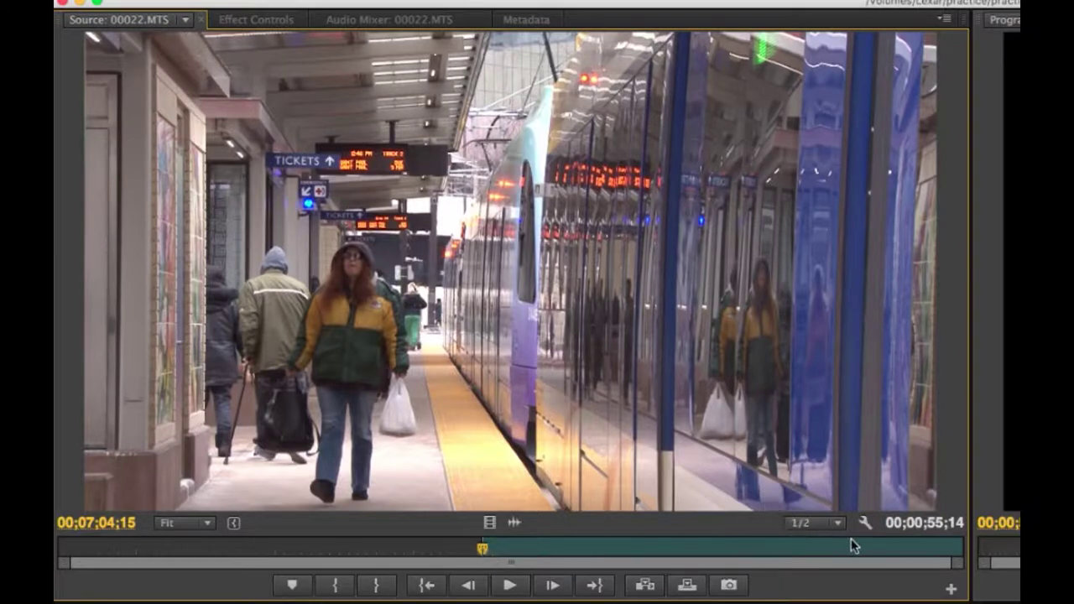
left_click_drag(481, 547, 693, 549)
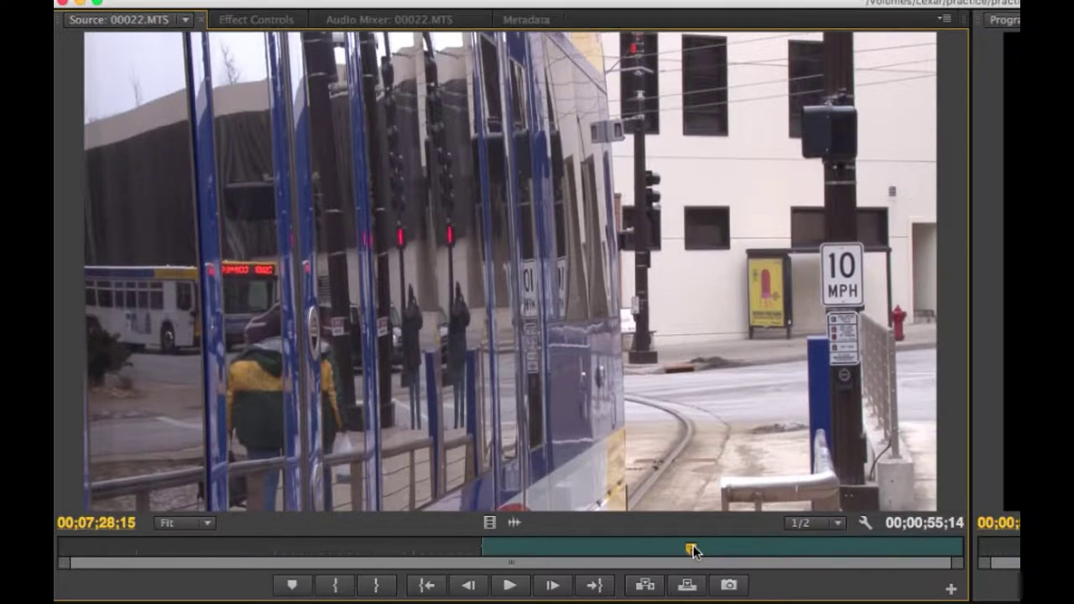
key("o")
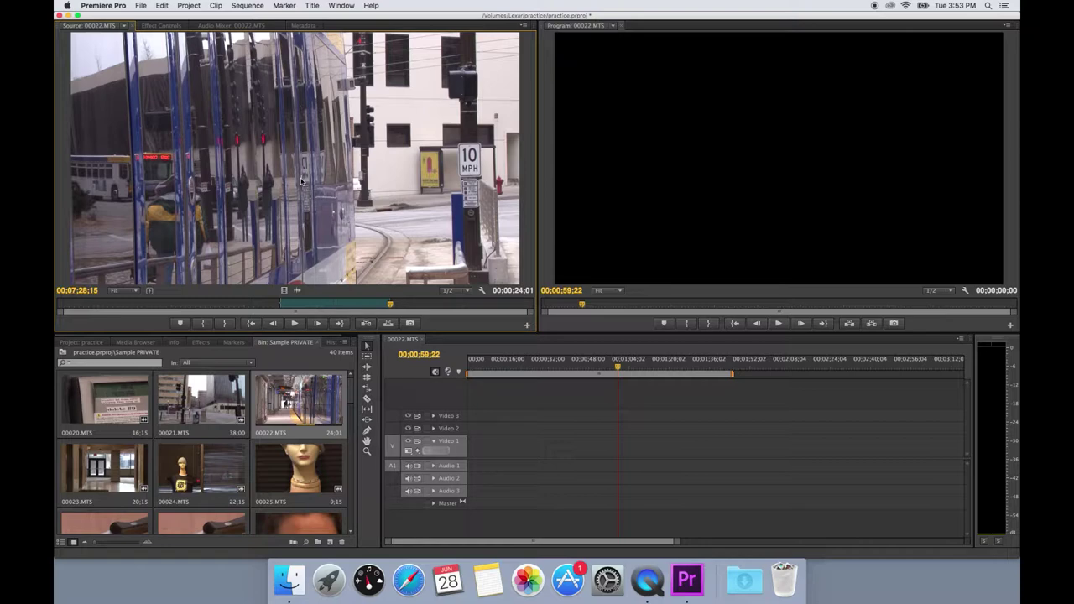
Step: Place the marked 00022.MTS section on the sequence, then add its video-only and audio-only portions
left_click(353, 255)
left_click_drag(352, 256, 463, 454)
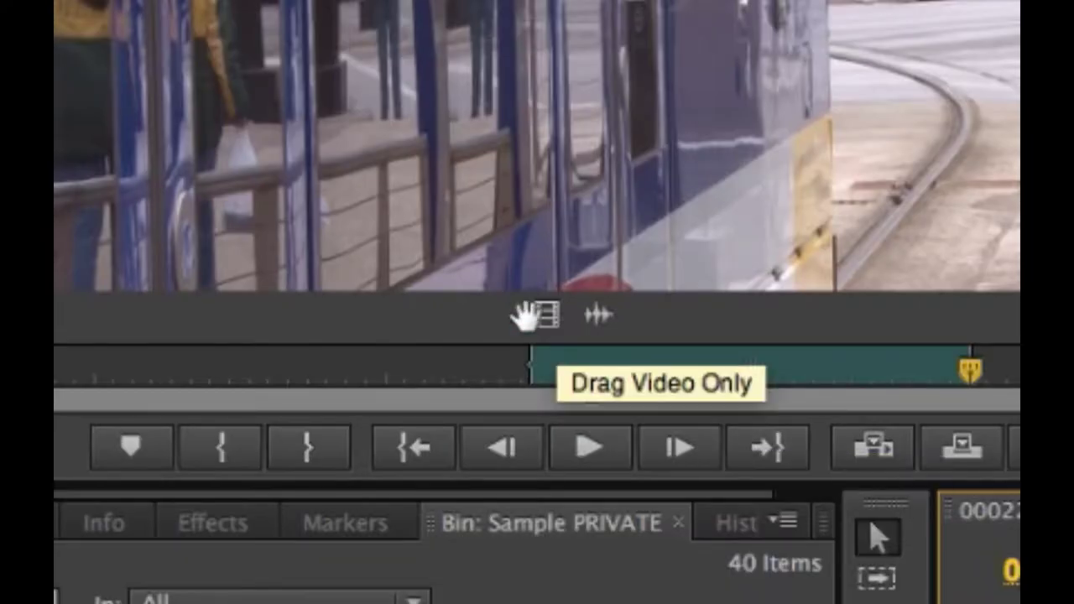
left_click_drag(533, 315, 1073, 603)
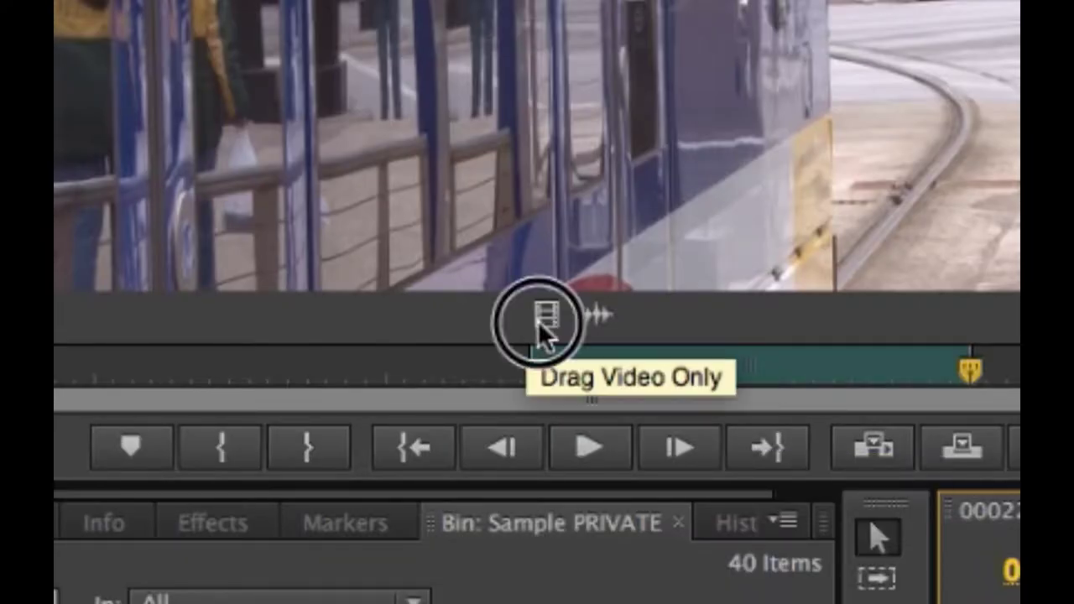
left_click_drag(550, 435, 530, 442)
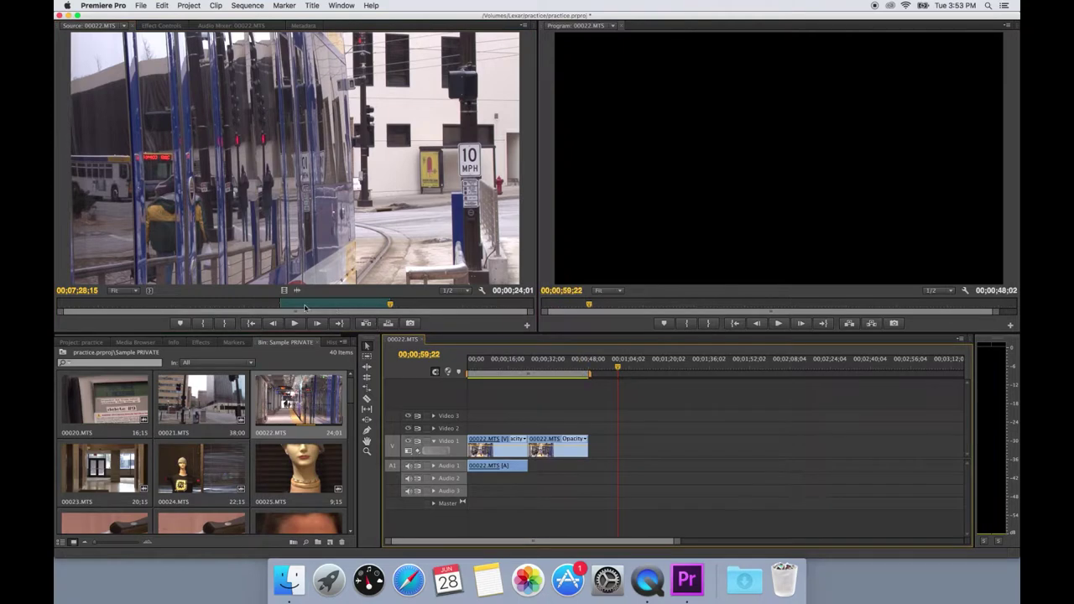
left_click_drag(295, 291, 532, 470)
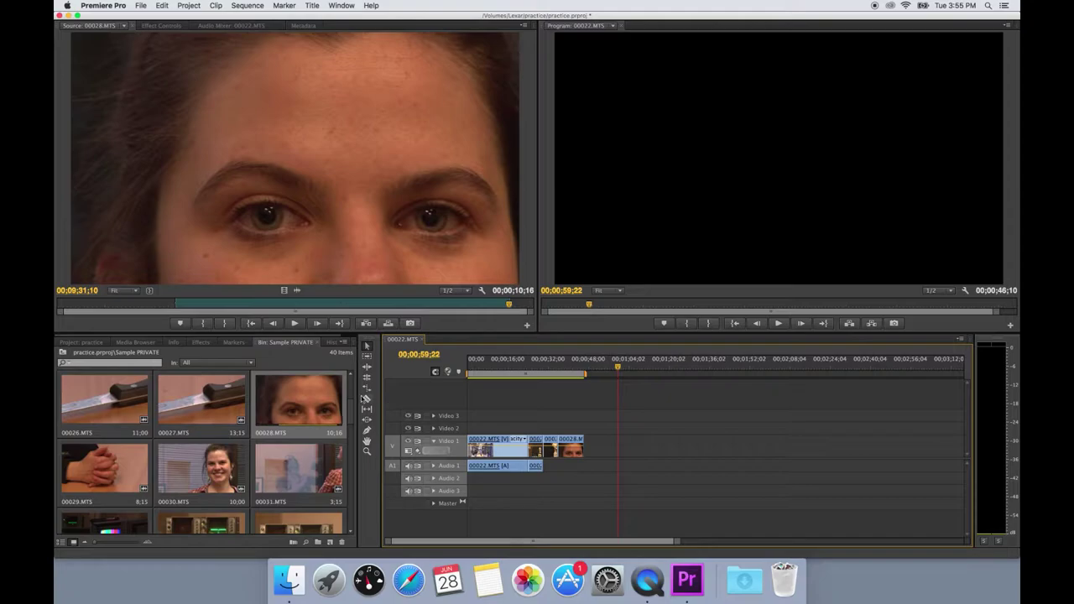
Step: Split the 00022.MTS clip on Video 1 in two with the Razor tool
key("c")
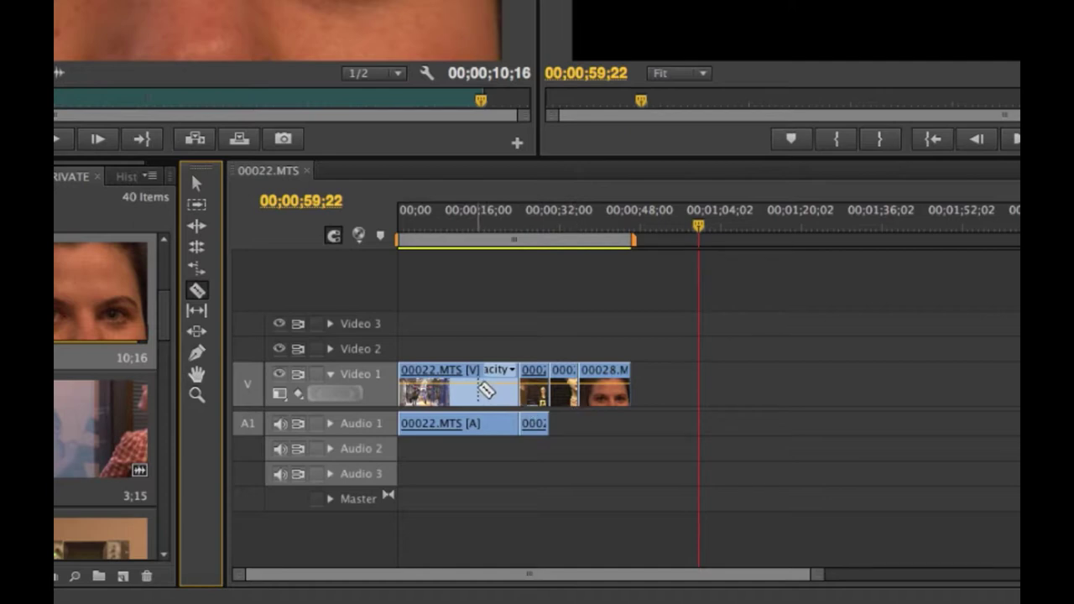
left_click(472, 388)
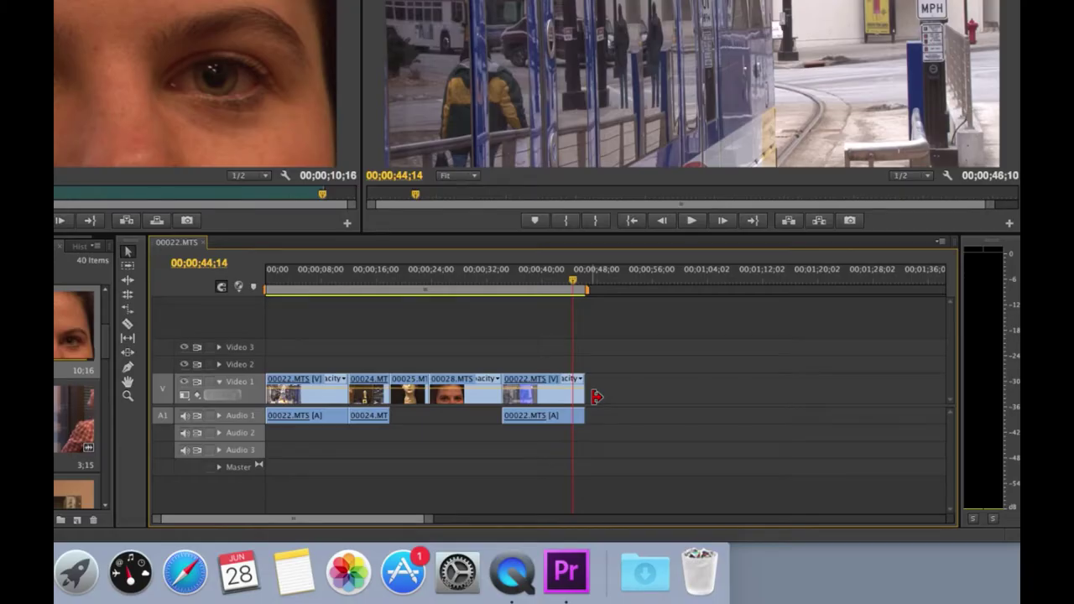
Step: Extend the final 00022.MTS clip, undoing an overlong drag so the sequence ends at 00;00;54;10
left_click_drag(594, 393, 648, 410)
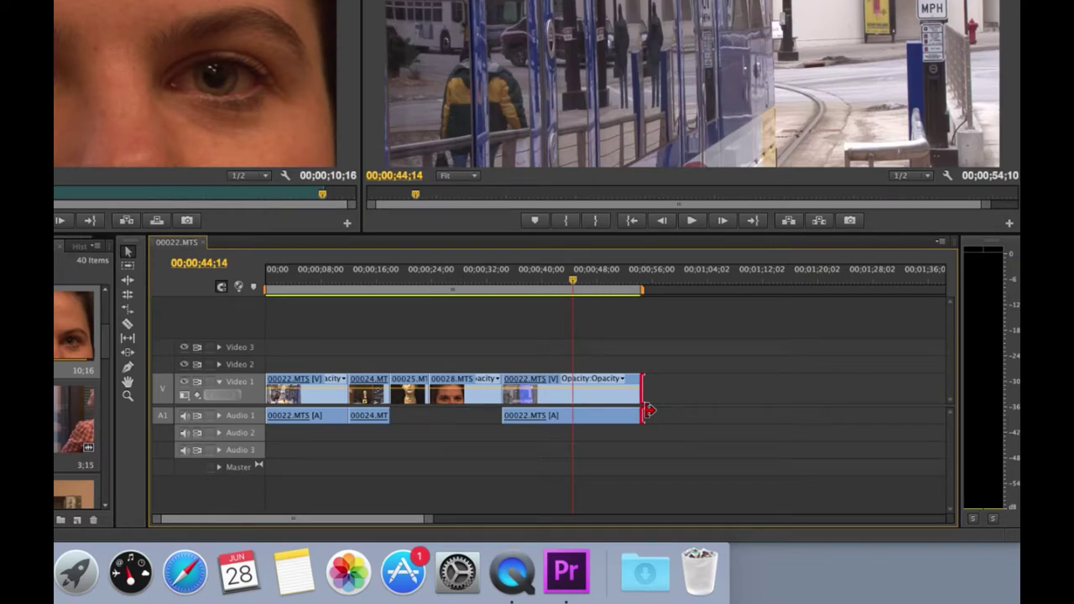
left_click_drag(645, 394, 877, 396)
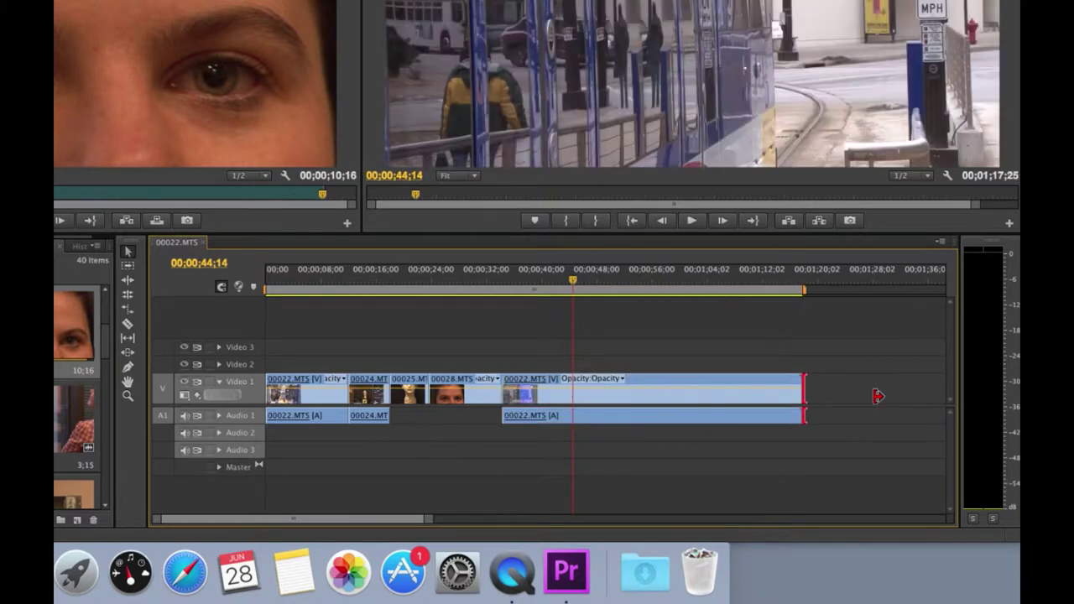
key("super+z")
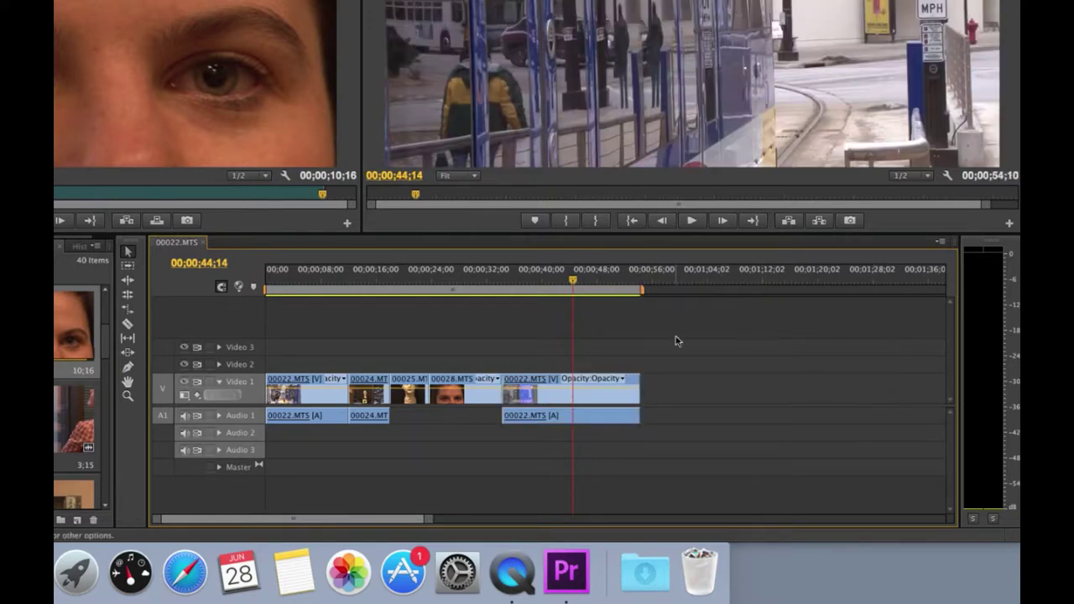
Step: Play the sequence and lower the opacity of the 00024.MTS overlay clip on Video 2
key("space")
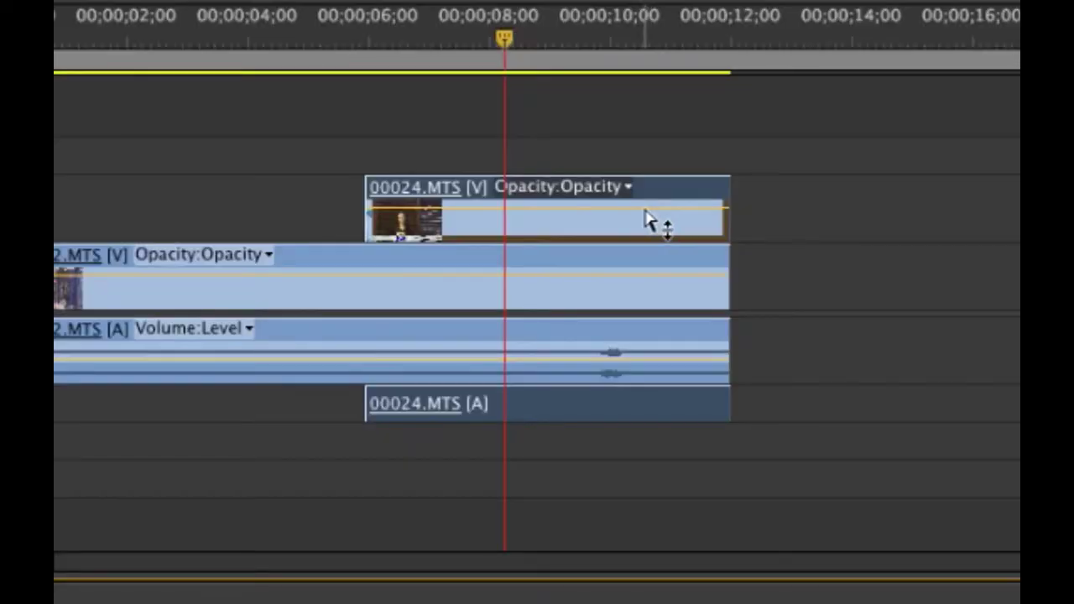
mouse_move(648, 220)
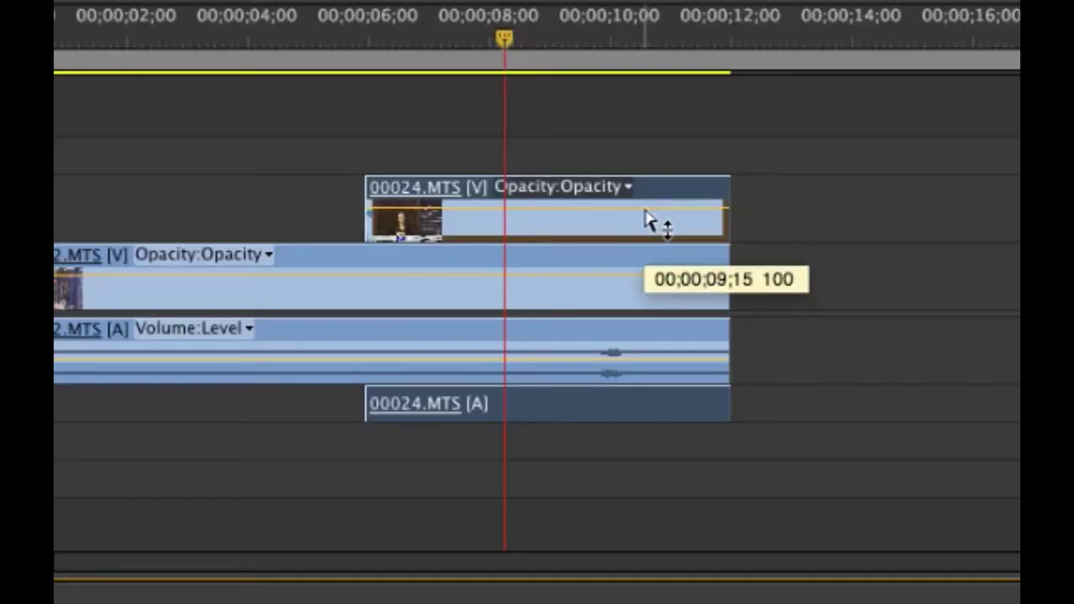
left_click_drag(648, 220, 647, 230)
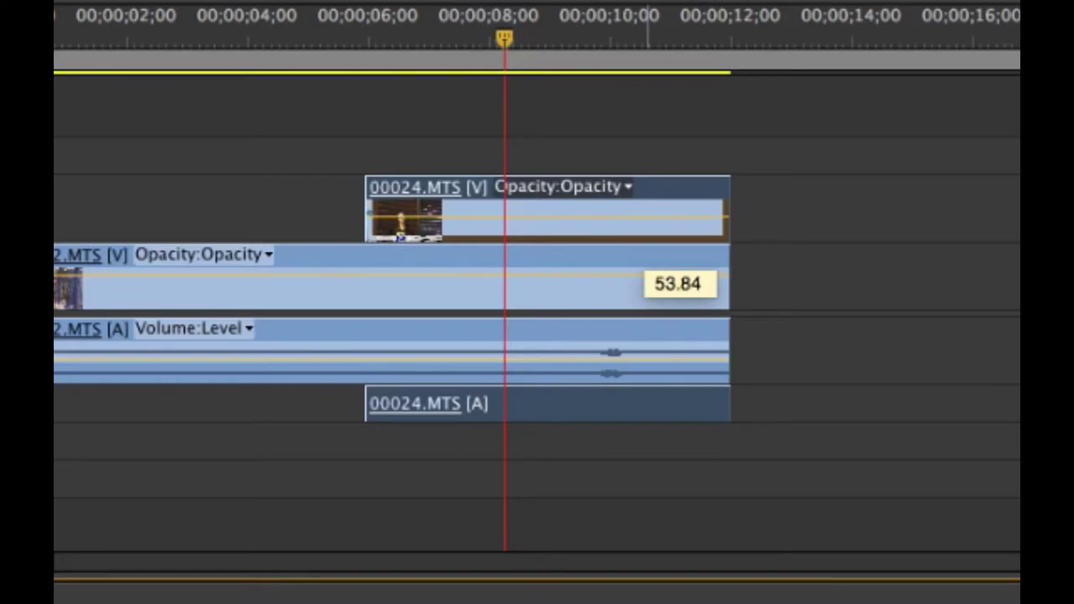
left_click_drag(671, 217, 671, 217)
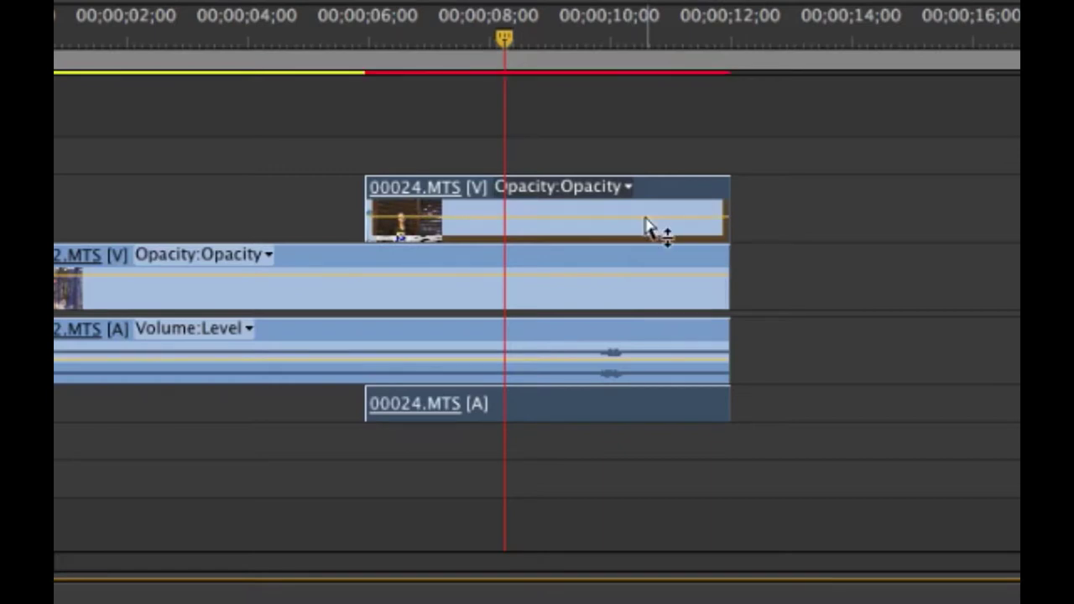
mouse_move(647, 226)
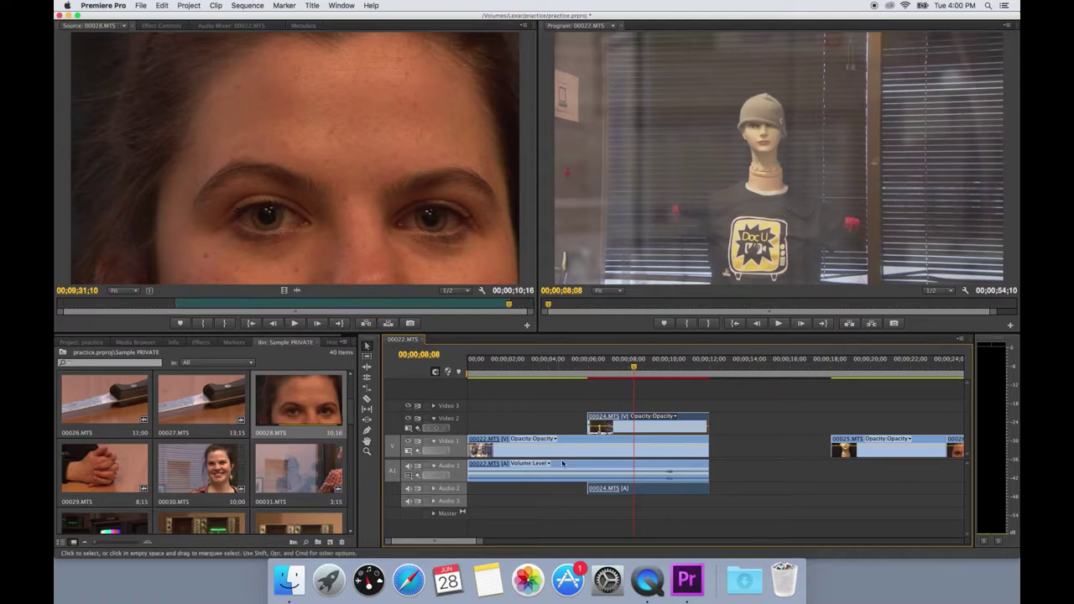
Step: Stop playback and return the playhead to where 00024.MTS begins, around 00;00;05;26
left_click(575, 370)
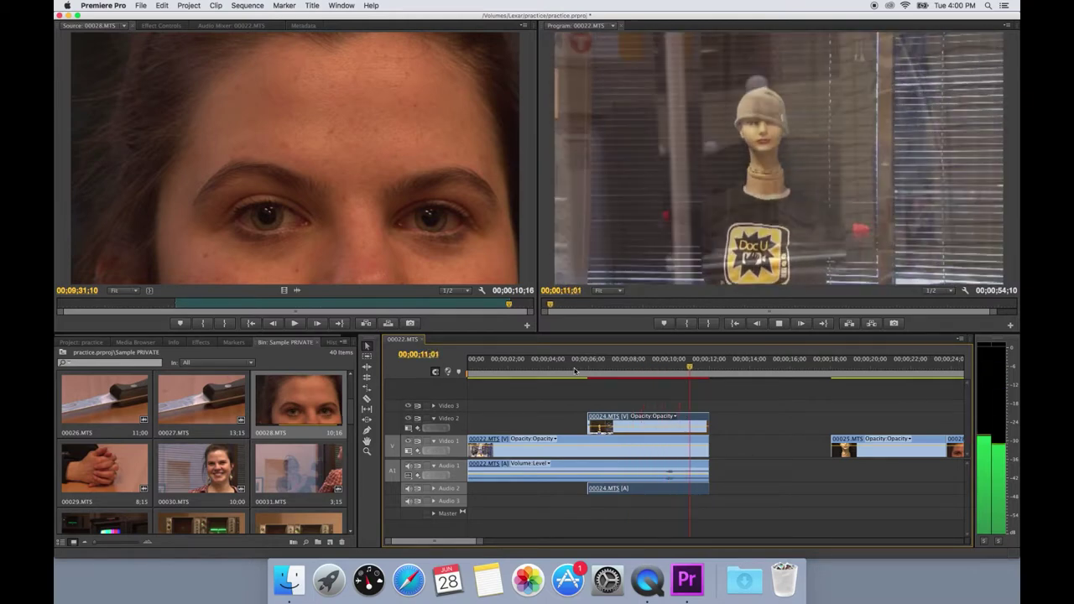
key("space")
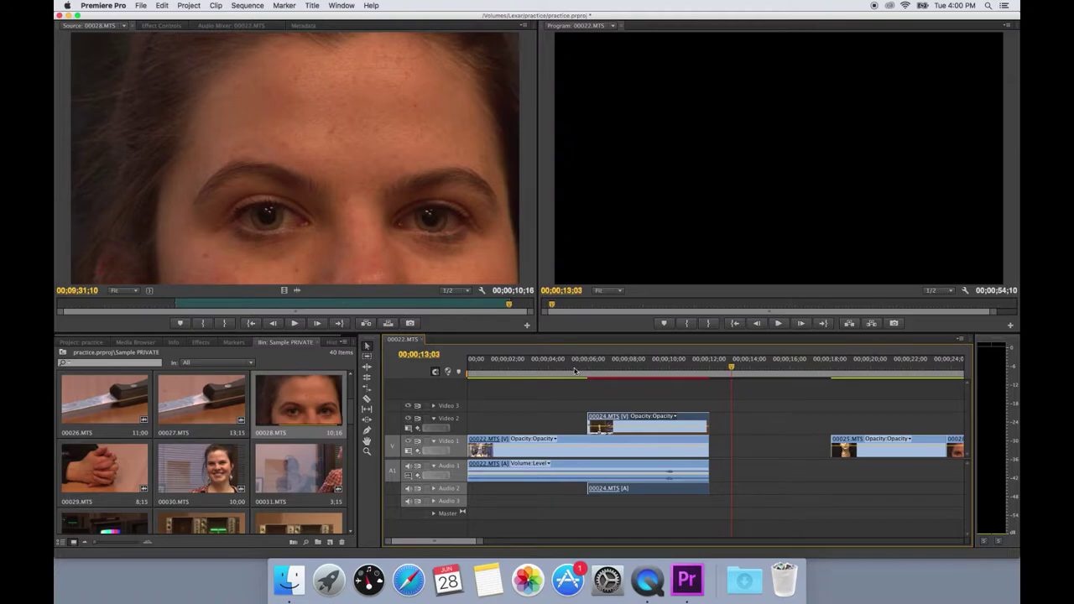
left_click(584, 369)
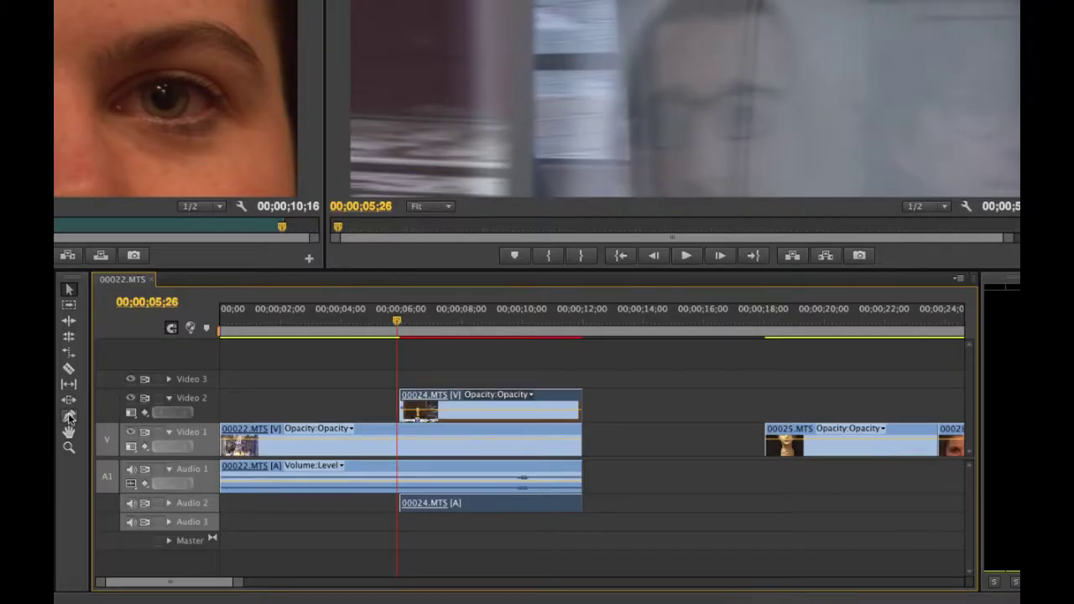
left_click(69, 417)
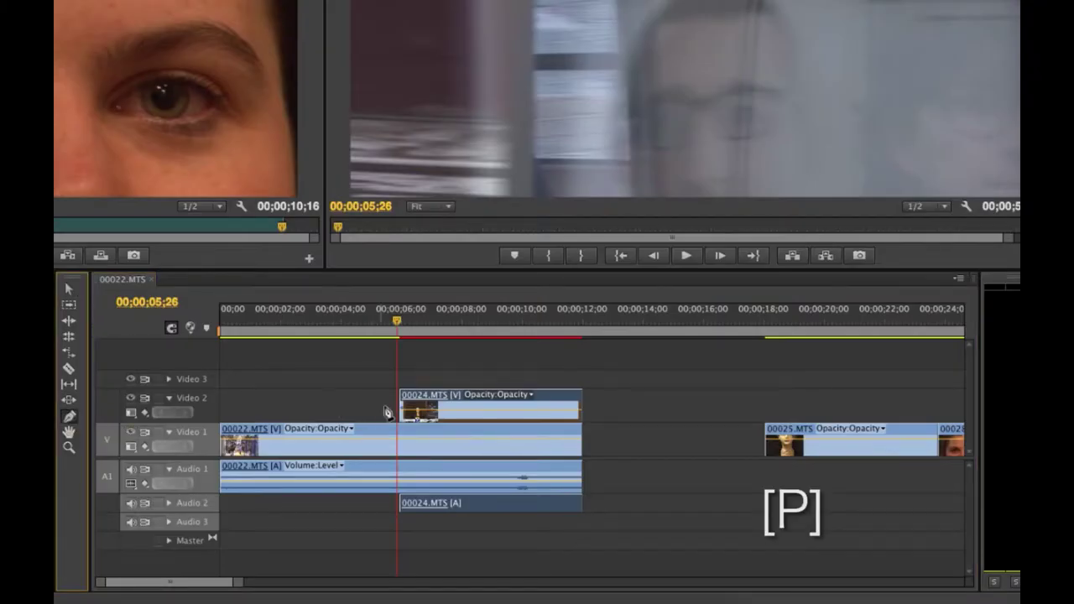
Step: Pull the 00024.MTS opacity down to 0 at its start and play back the fade-in
left_click(424, 413)
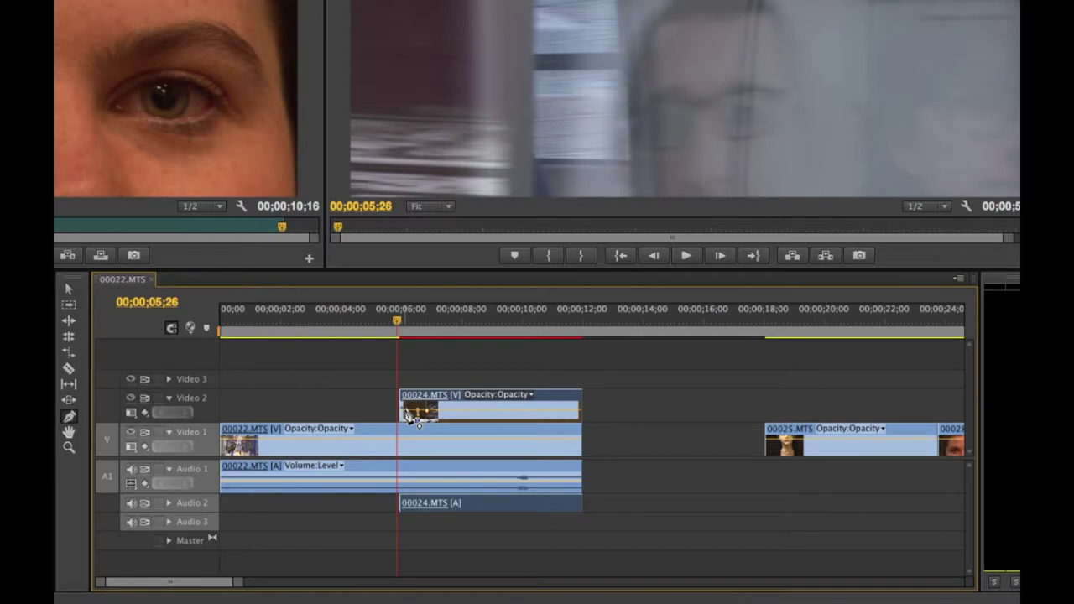
left_click_drag(402, 410, 402, 420)
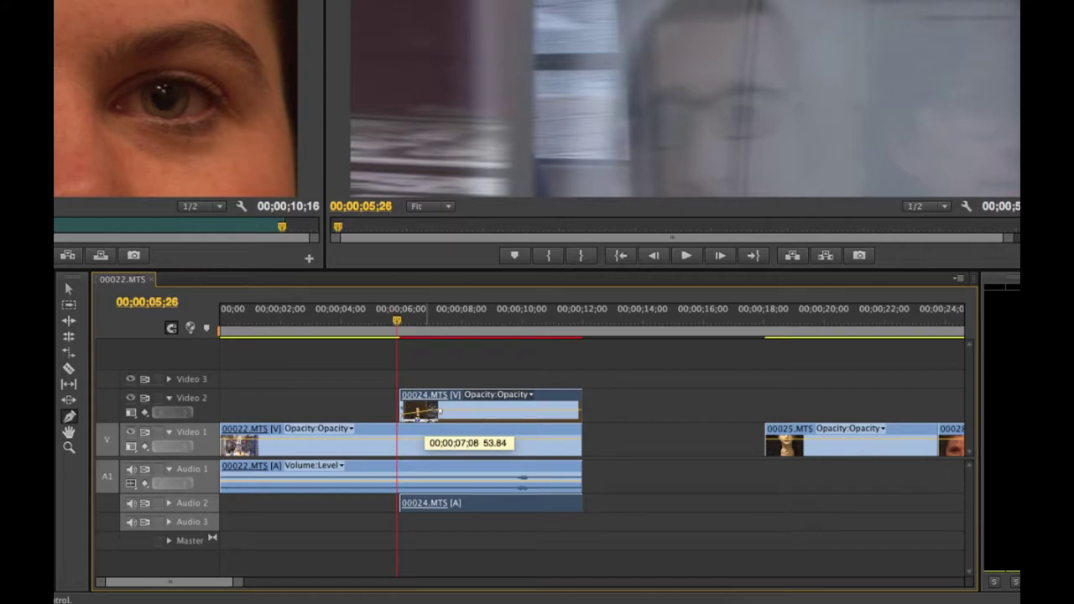
left_click(363, 325)
key("space")
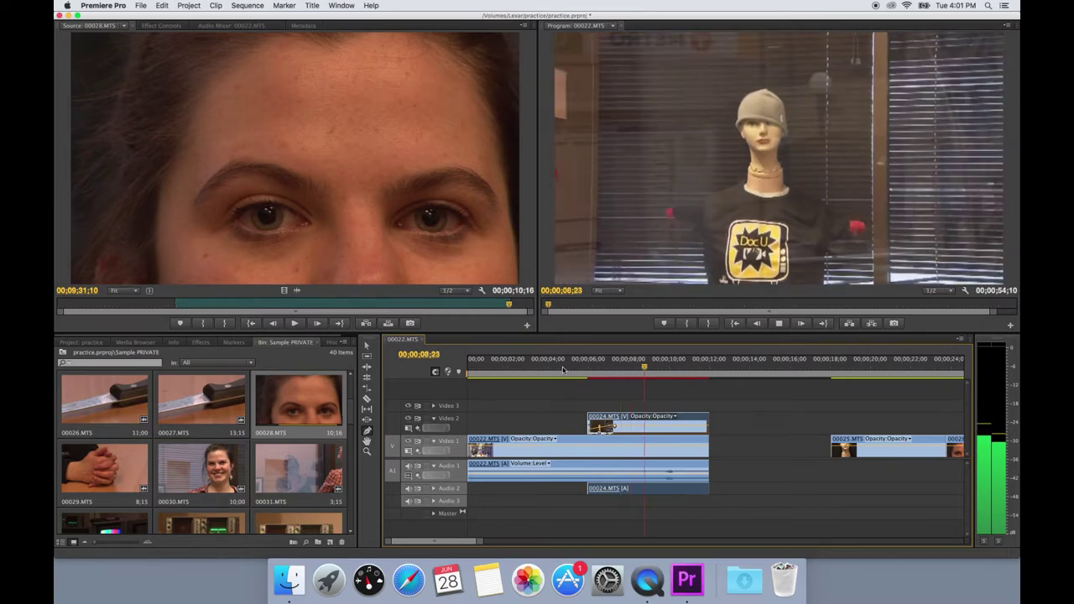
key("space")
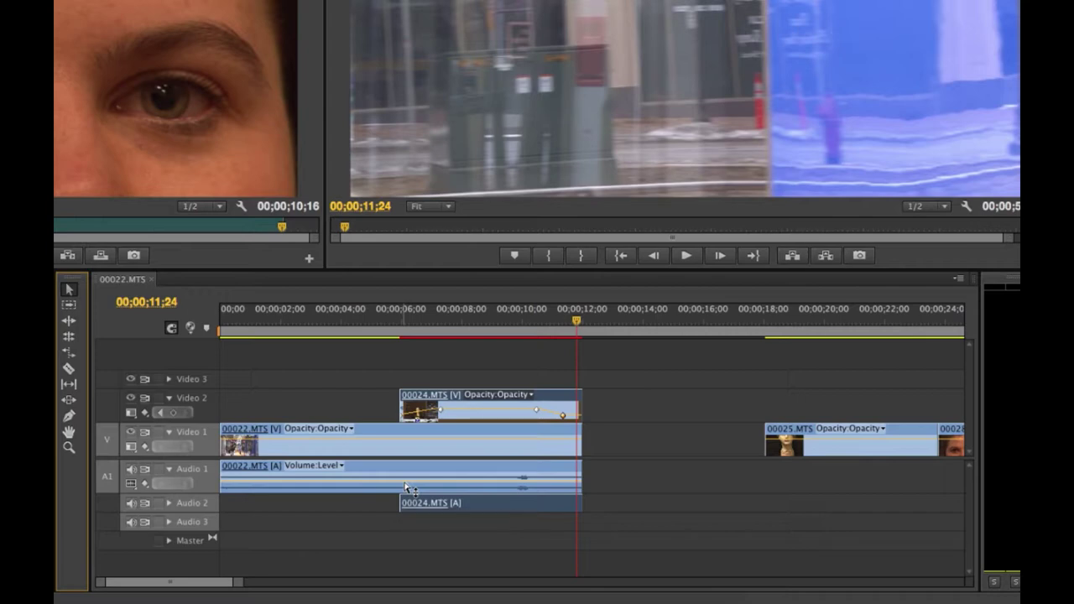
Step: Lower the 00022.MTS audio and add volume keyframes fading it to -oo dB by 00;00;11;00
mouse_move(406, 486)
left_mouse_down()
mouse_move(406, 477)
mouse_move(406, 487)
left_mouse_up()
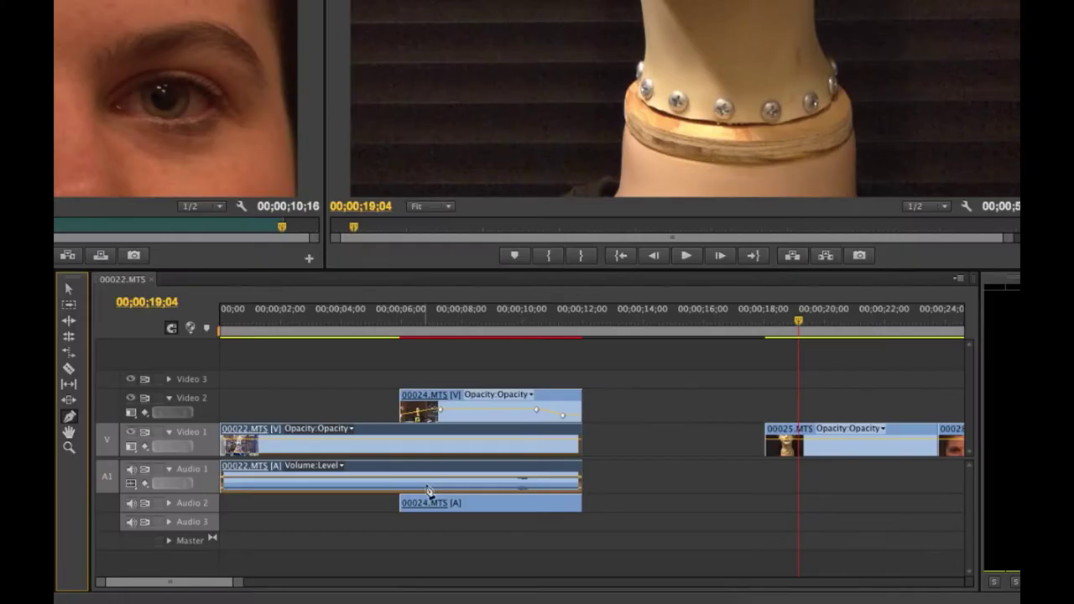
left_click(425, 476)
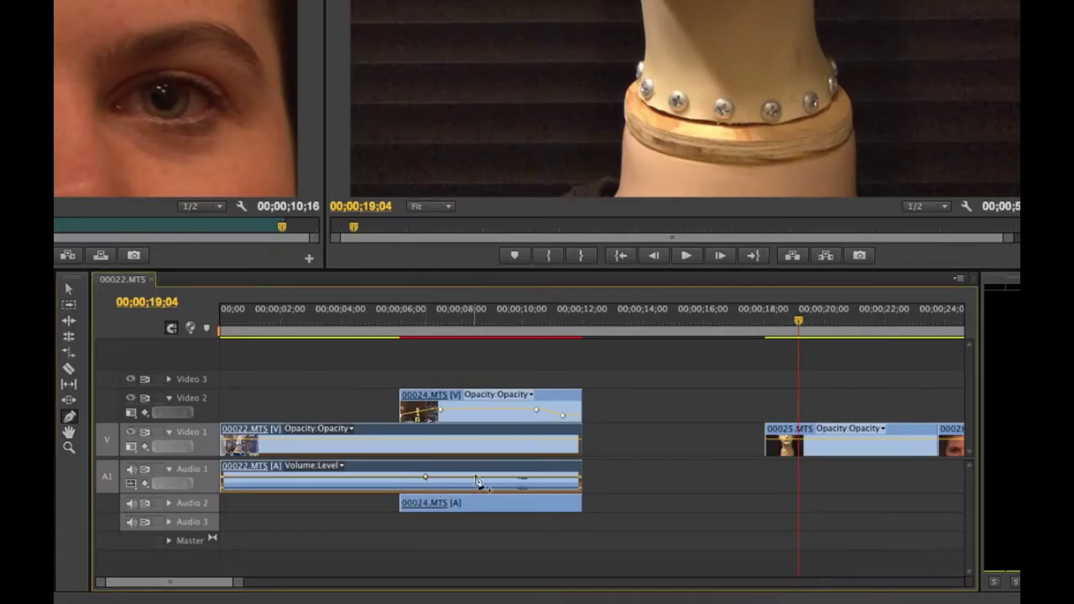
left_click(536, 478)
left_click(537, 479)
left_click_drag(538, 479, 555, 486)
Step: Add an opacity keyframe on the 00022.MTS video and play from about 00;00;04;10 to check the fades
left_click(438, 440)
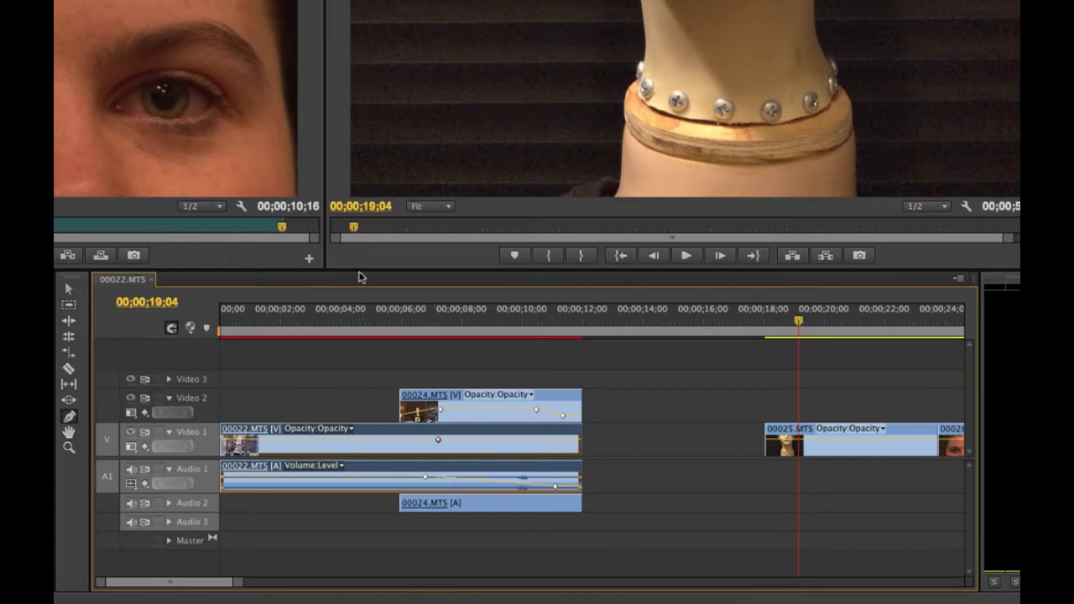
left_click(351, 322)
key("space")
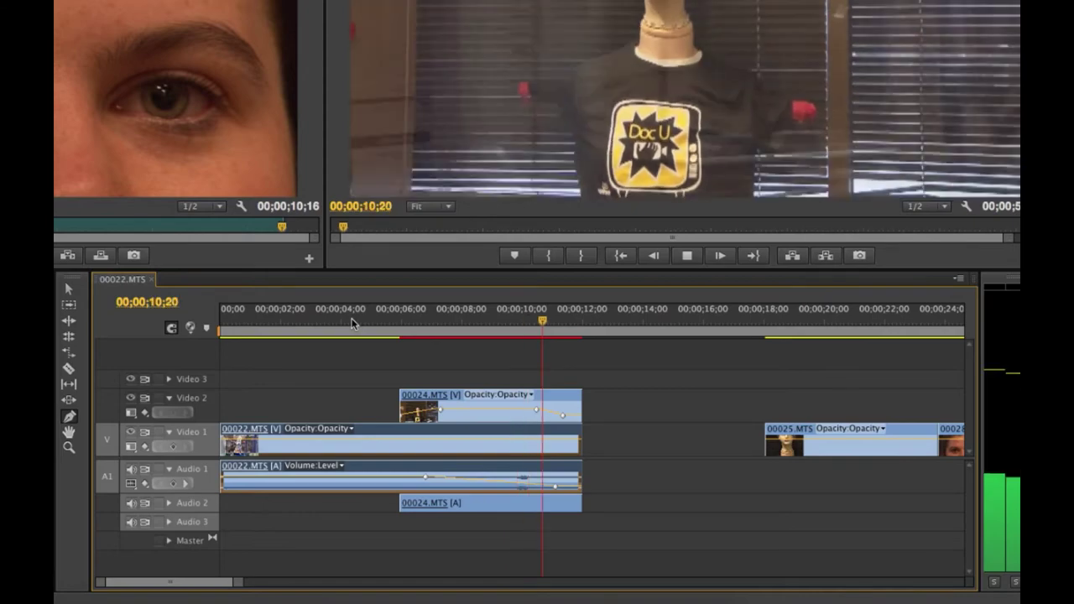
Step: Render the work area previews for smooth playback of the edited sequence
key("Return")
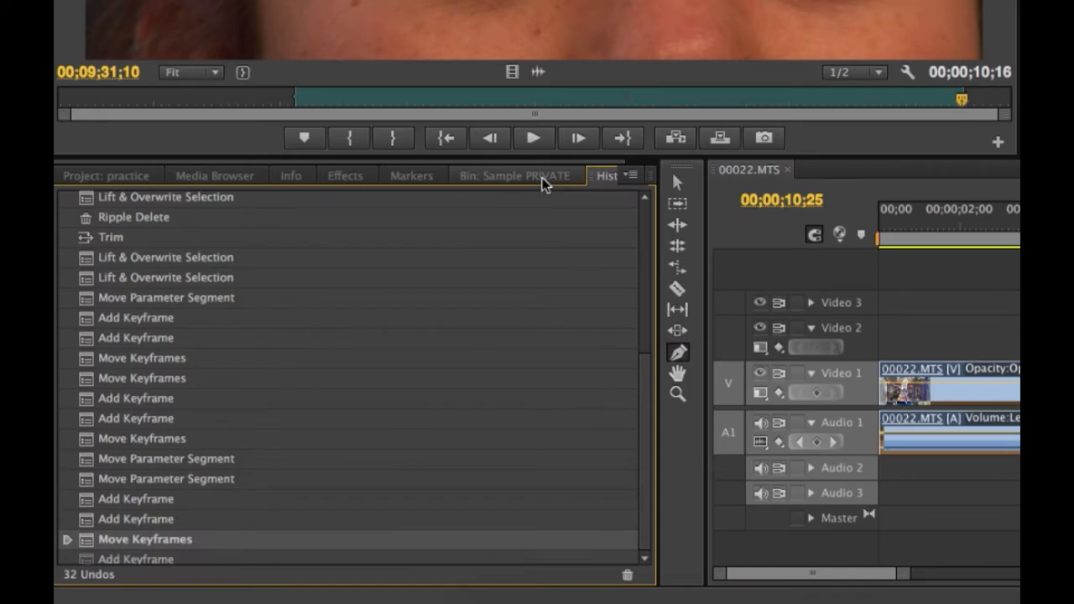
Step: Apply the Cross Dissolve from Video Transitions > Dissolve to the Video 1 edit point
left_click(348, 178)
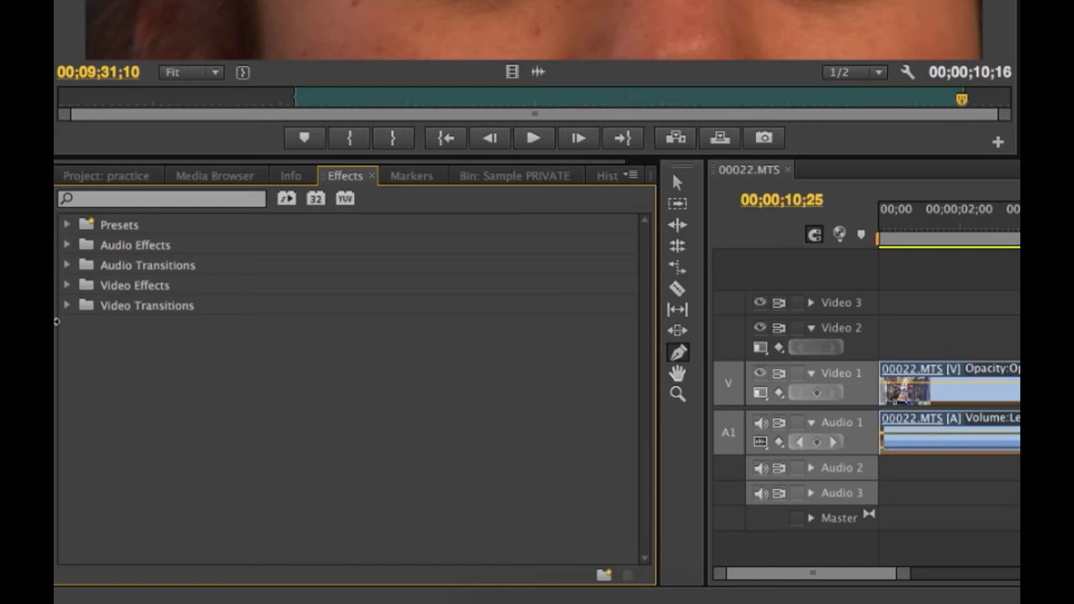
left_click(68, 307)
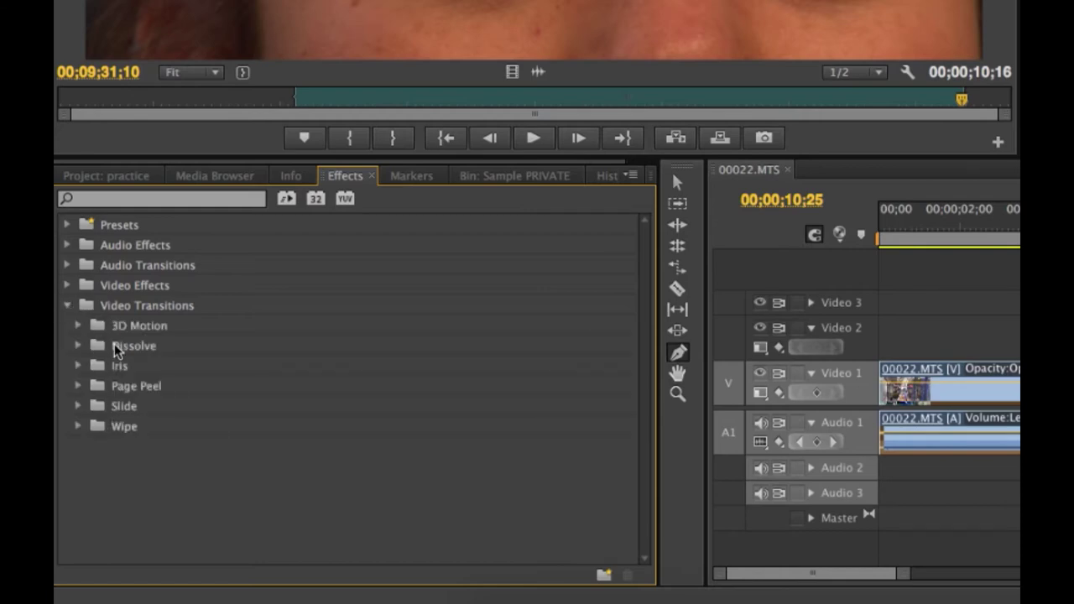
left_click(77, 347)
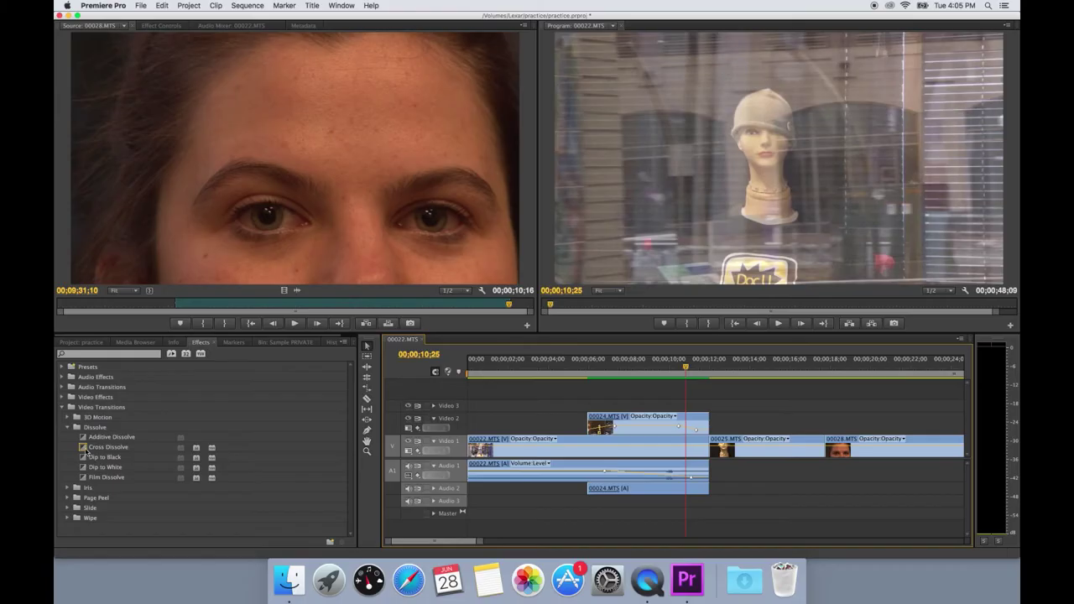
left_click(109, 385)
left_click_drag(85, 449, 712, 444)
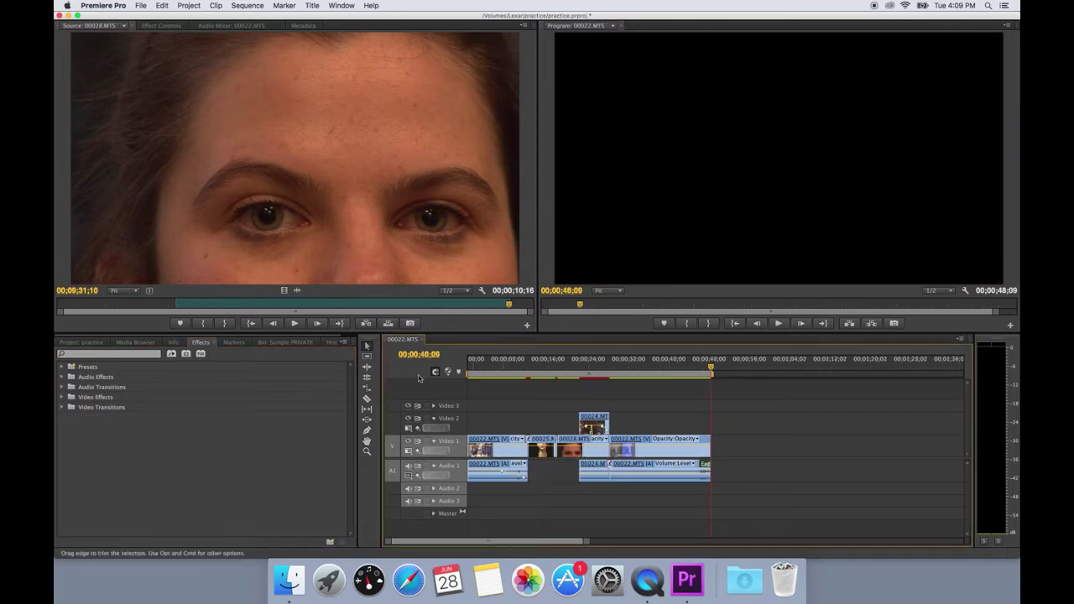
Step: Open the Export Settings dialog for the sequence via File > Export > Media
left_click(143, 5)
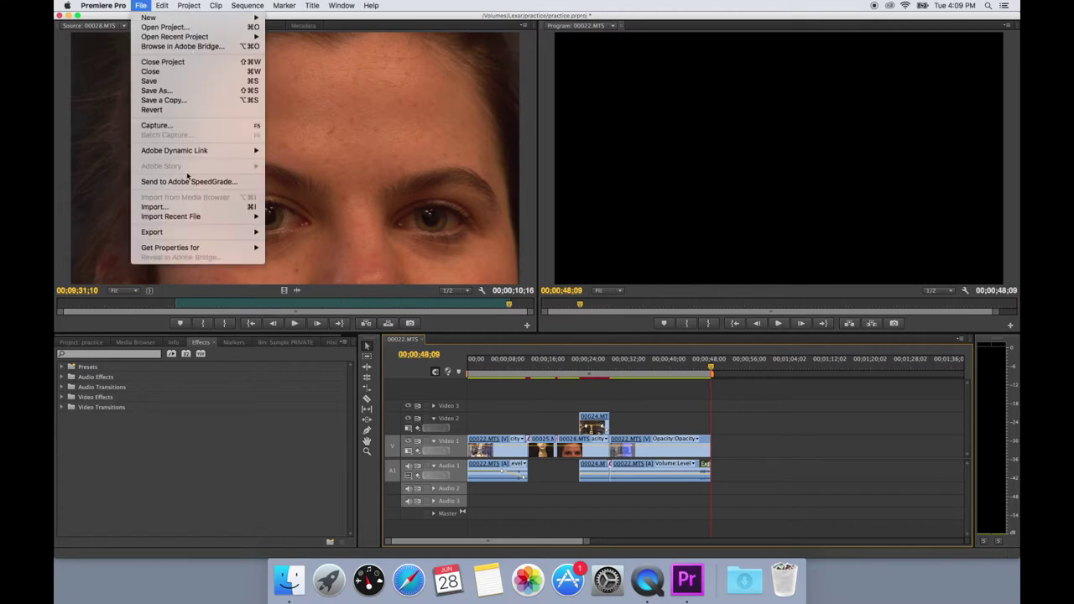
mouse_move(251, 232)
left_click(289, 232)
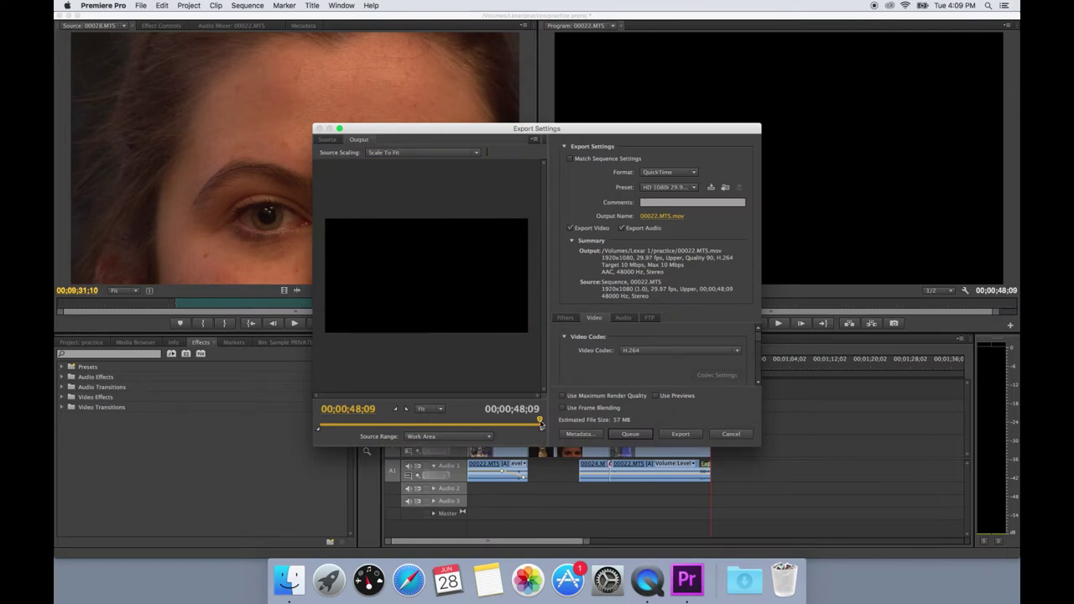
Step: Scrub the export preview back and forth to inspect frames near the end
left_click_drag(540, 424, 515, 419)
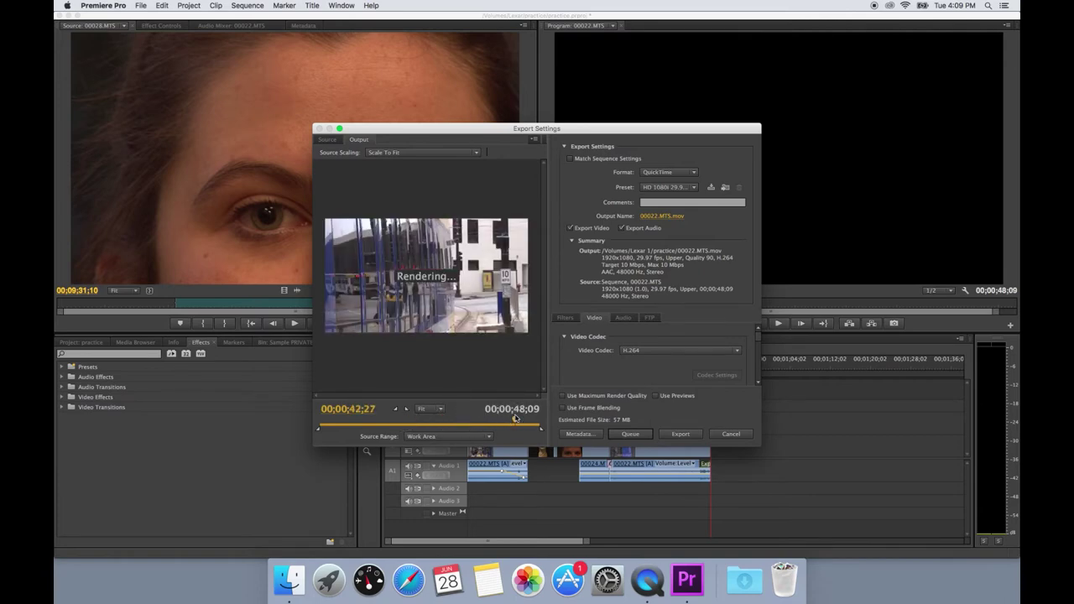
left_click_drag(516, 420, 536, 424)
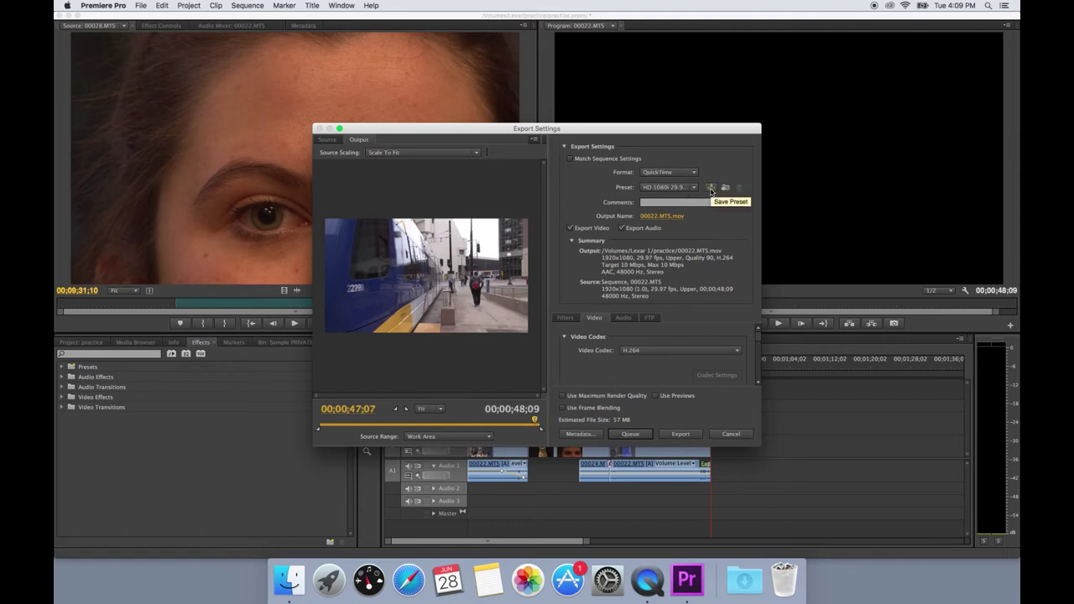
left_click(692, 173)
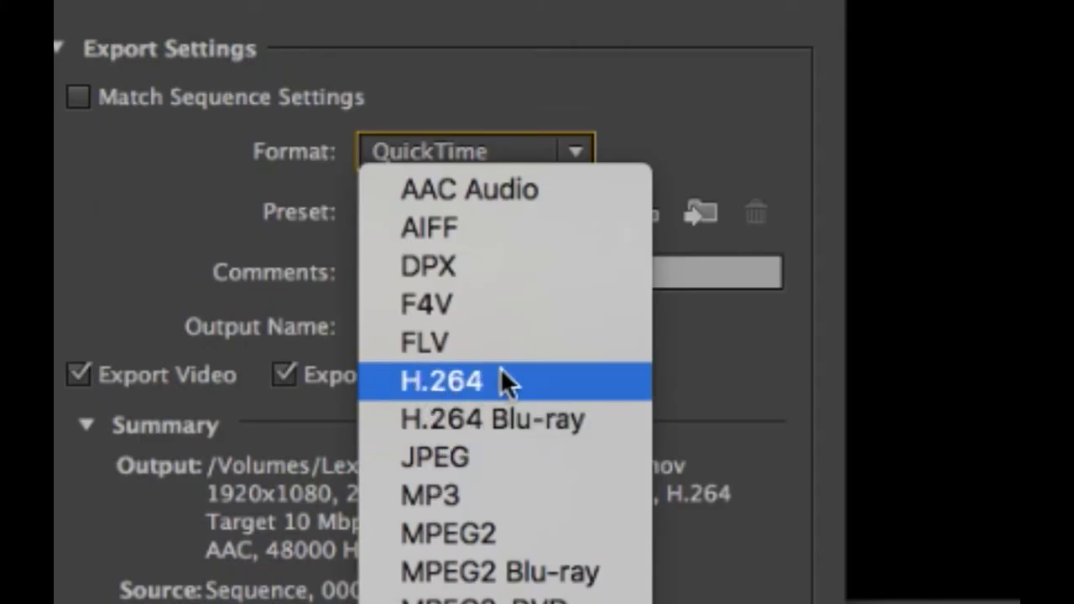
Step: Set the export Format to H.264 with the HD 1080p 29.97 preset
left_click(514, 381)
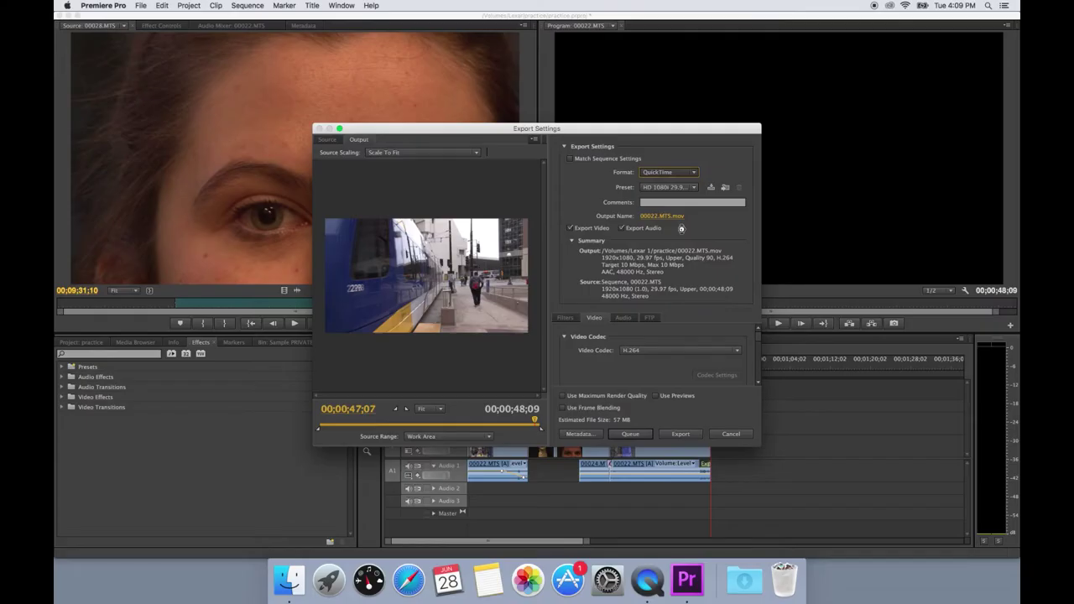
left_click(680, 188)
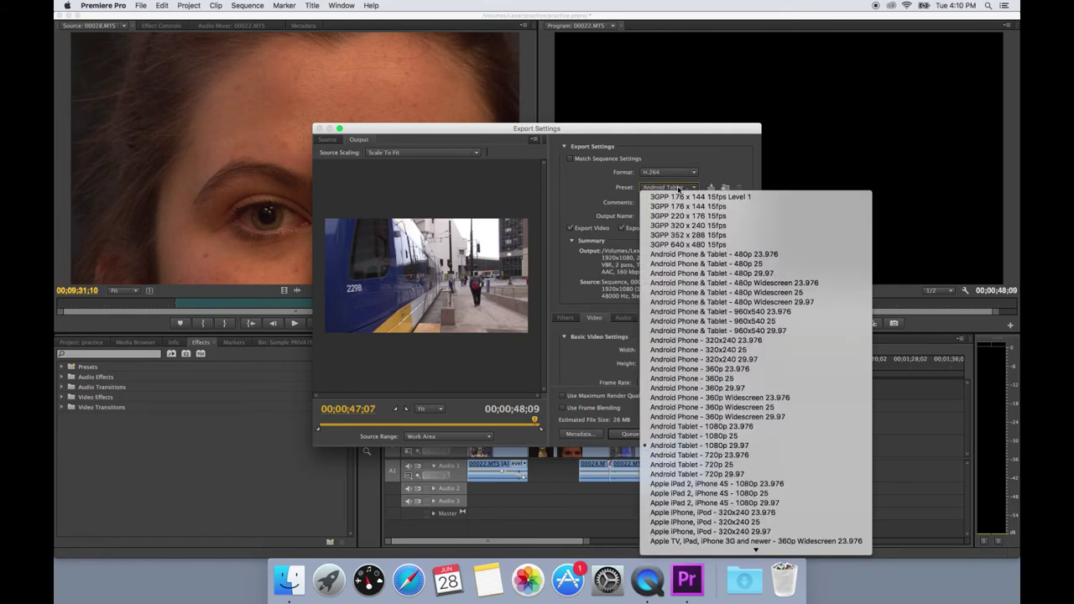
scroll(759, 261, "down", 5)
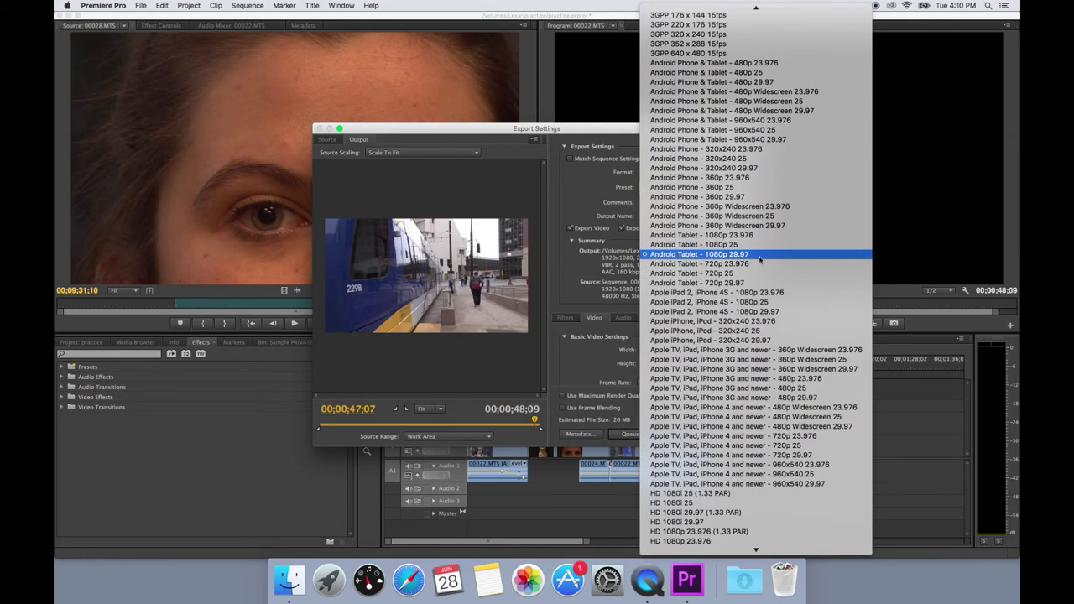
scroll(538, 471, "down", 1)
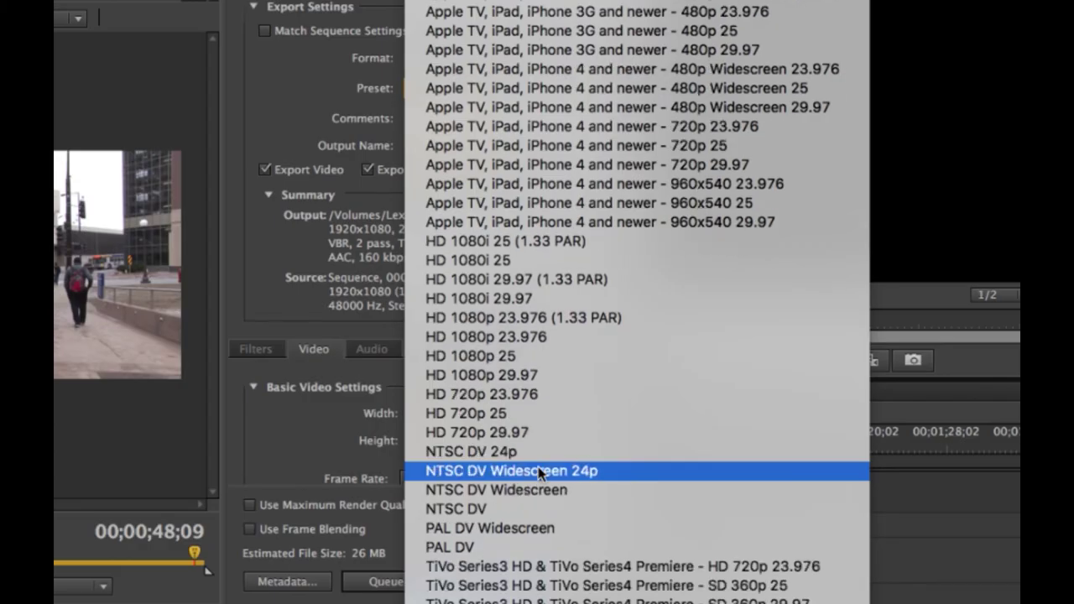
left_click(611, 378)
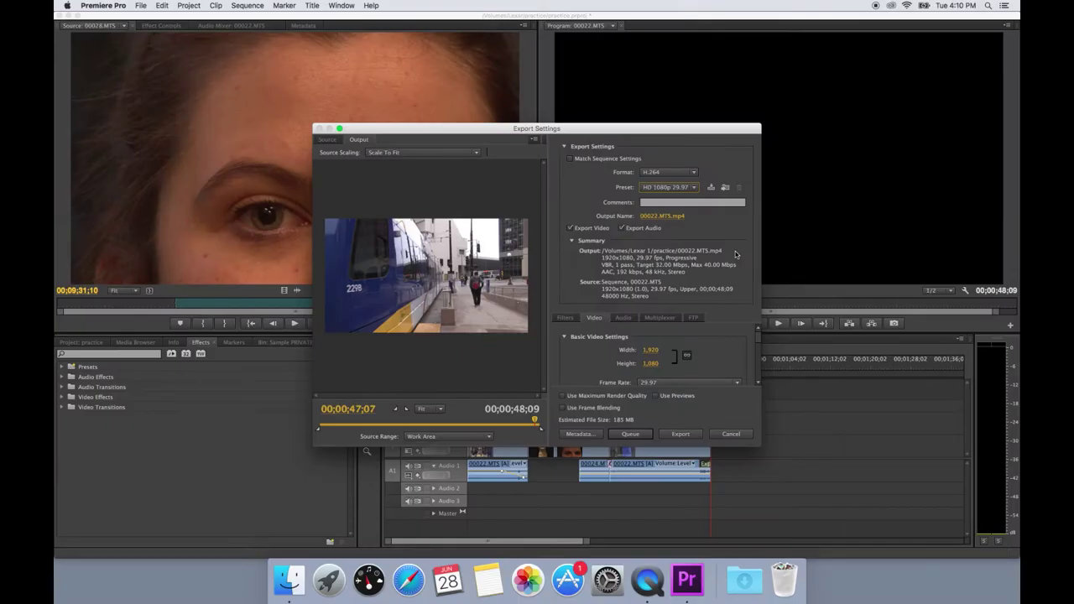
left_click(678, 216)
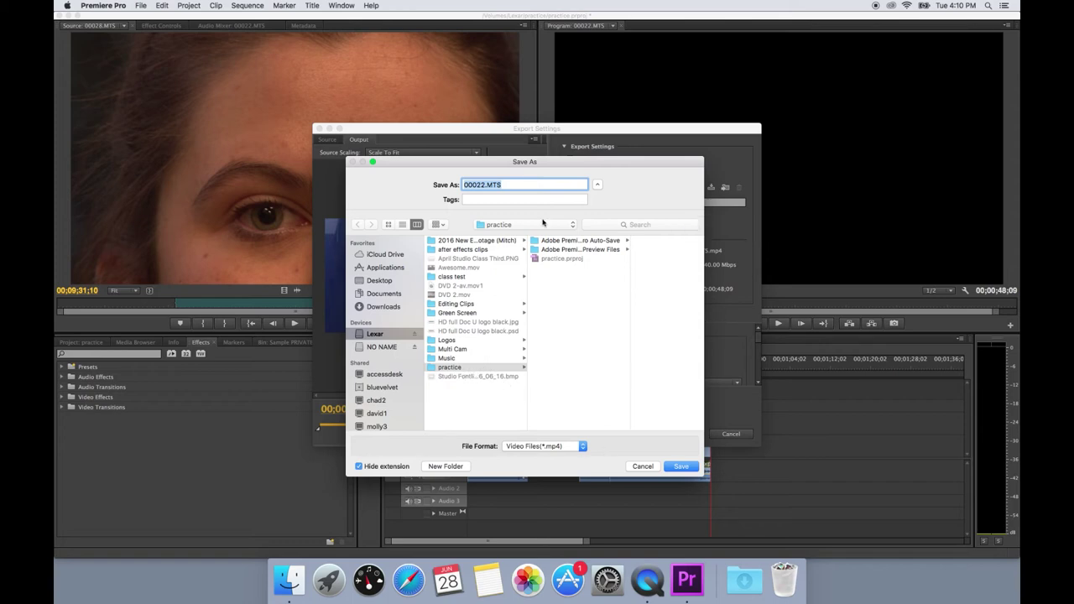
Step: Save the output as practiceexport.mp4 in the practice folder and begin encoding
type("practiceexport")
left_click(685, 463)
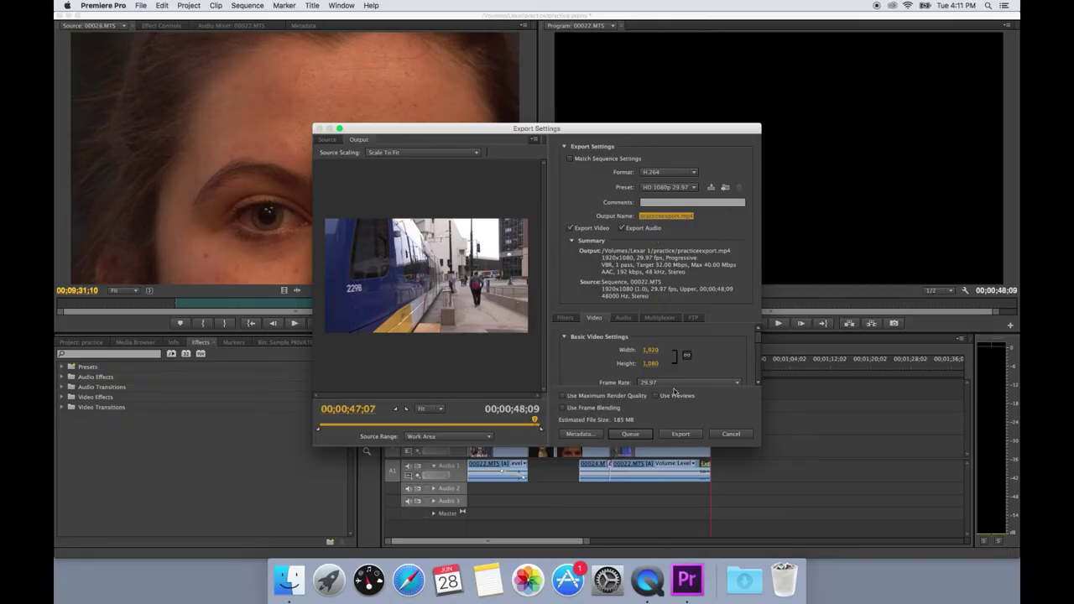
left_click(675, 433)
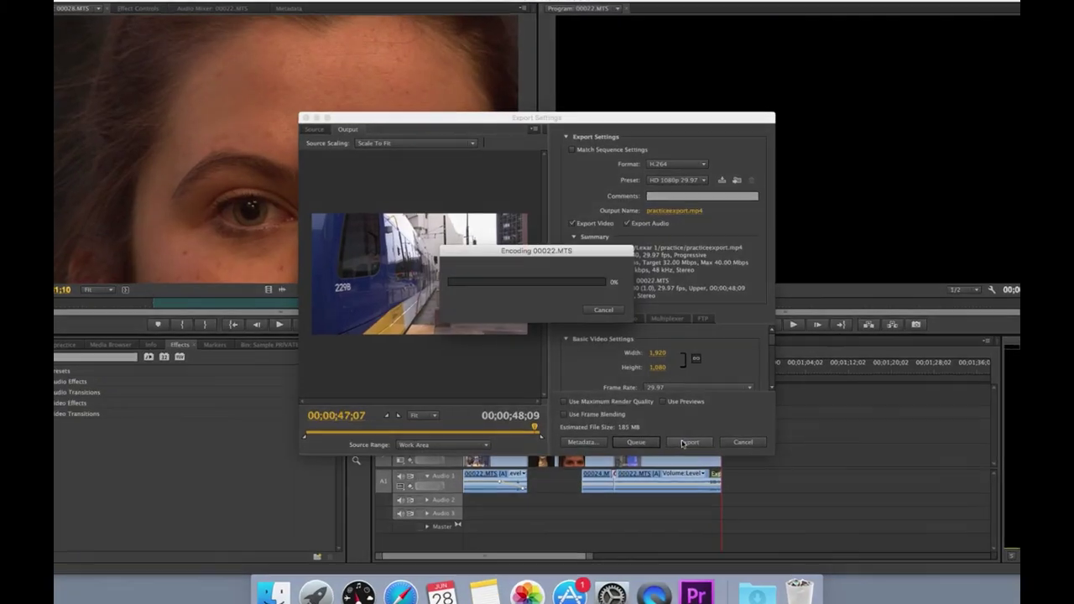